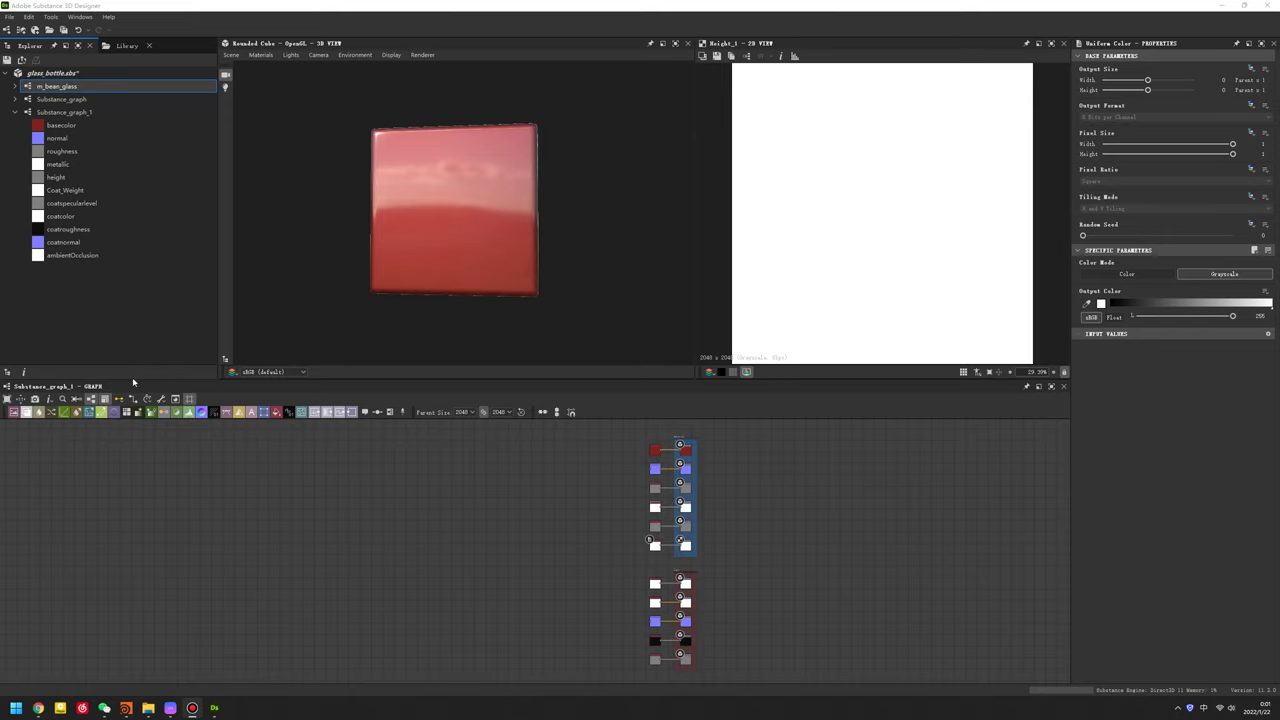
# - Drop the m_bean_glass graph into Substance_graph_1 and place its node beside the output nodes
pyautogui.click(212, 568)
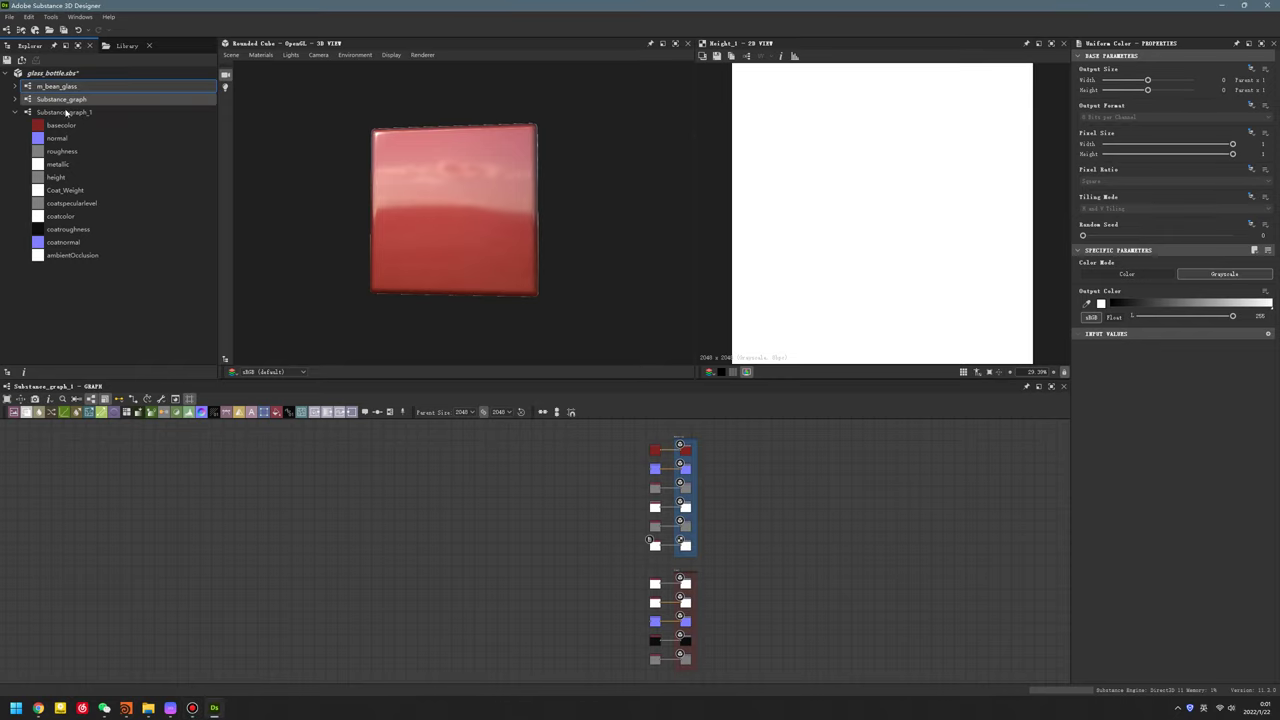
pyautogui.moveTo(95, 93); pyautogui.dragTo(450, 535)
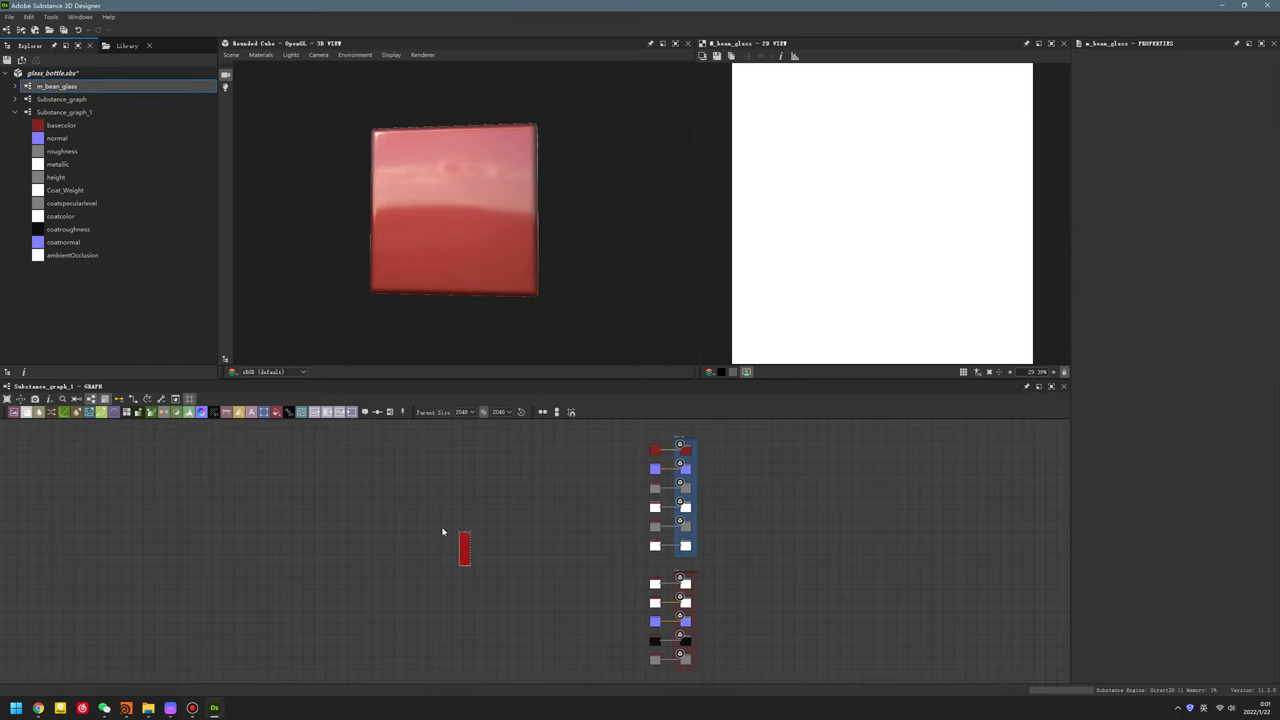
pyautogui.scroll(-2, 477, 517)
pyautogui.scroll(3, 477, 517)
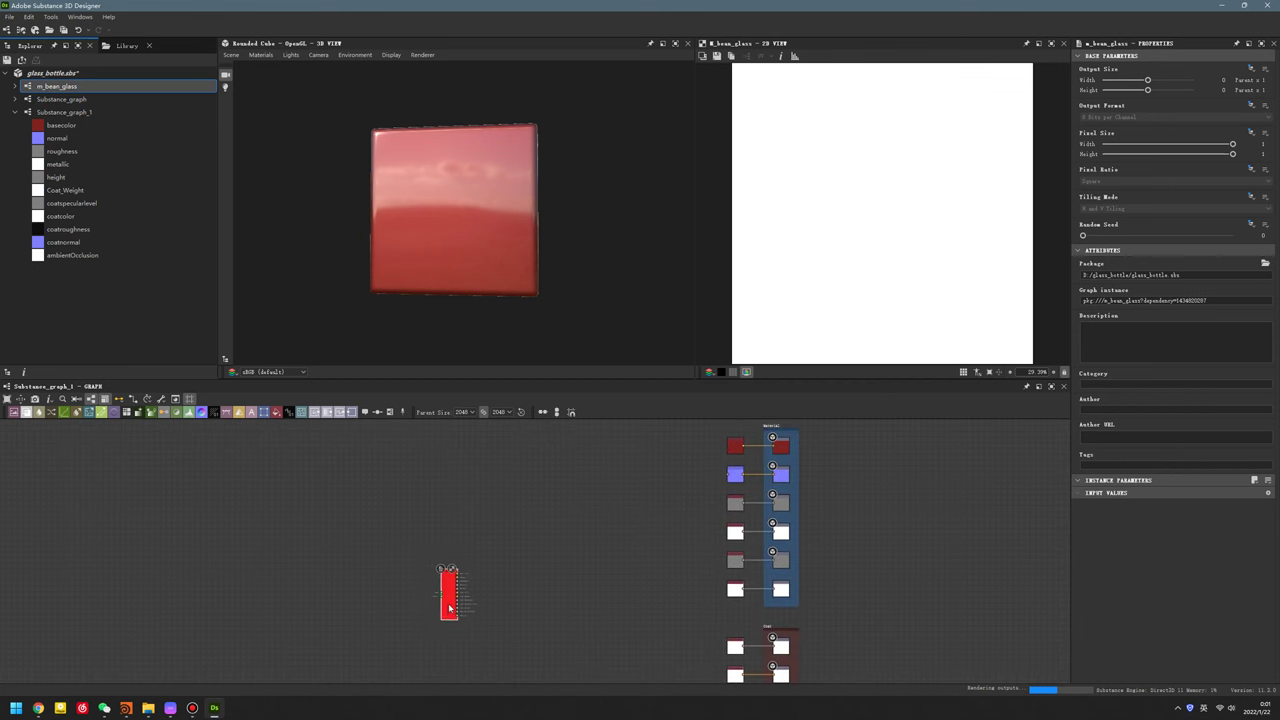
pyautogui.moveTo(452, 606); pyautogui.dragTo(576, 546)
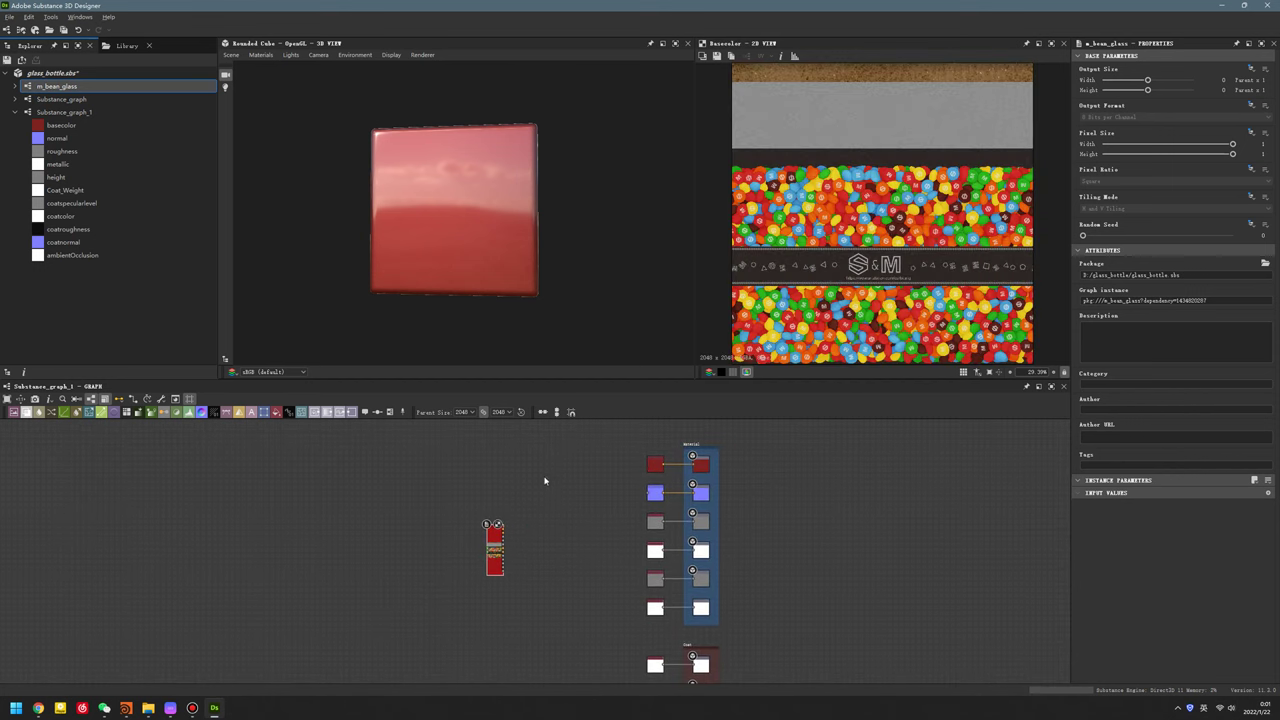
# - Wire m_bean_glass's Normal and Height pins into the Normal and Height output nodes
pyautogui.scroll(2, 543, 480)
pyautogui.scroll(2, 523, 617)
pyautogui.scroll(1, 474, 580)
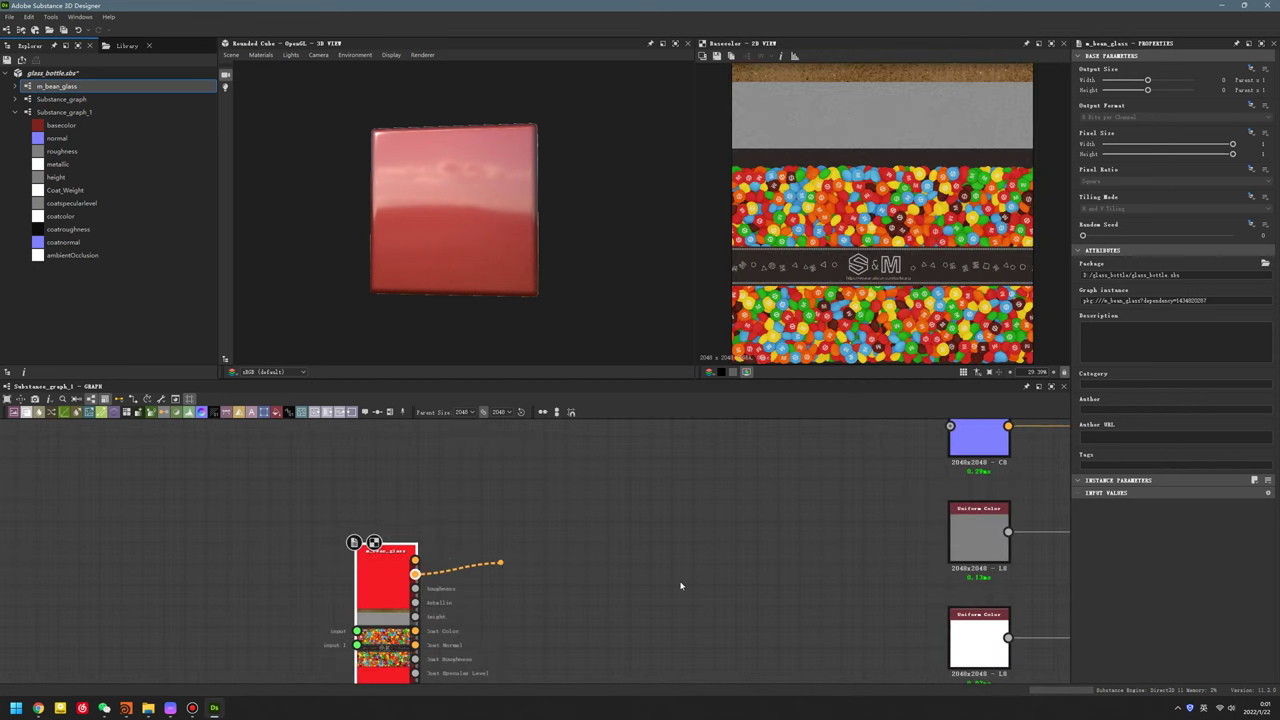
pyautogui.scroll(-2, 680, 585)
pyautogui.moveTo(680, 585); pyautogui.dragTo(608, 517)
pyautogui.moveTo(428, 537); pyautogui.dragTo(538, 487, button='middle')
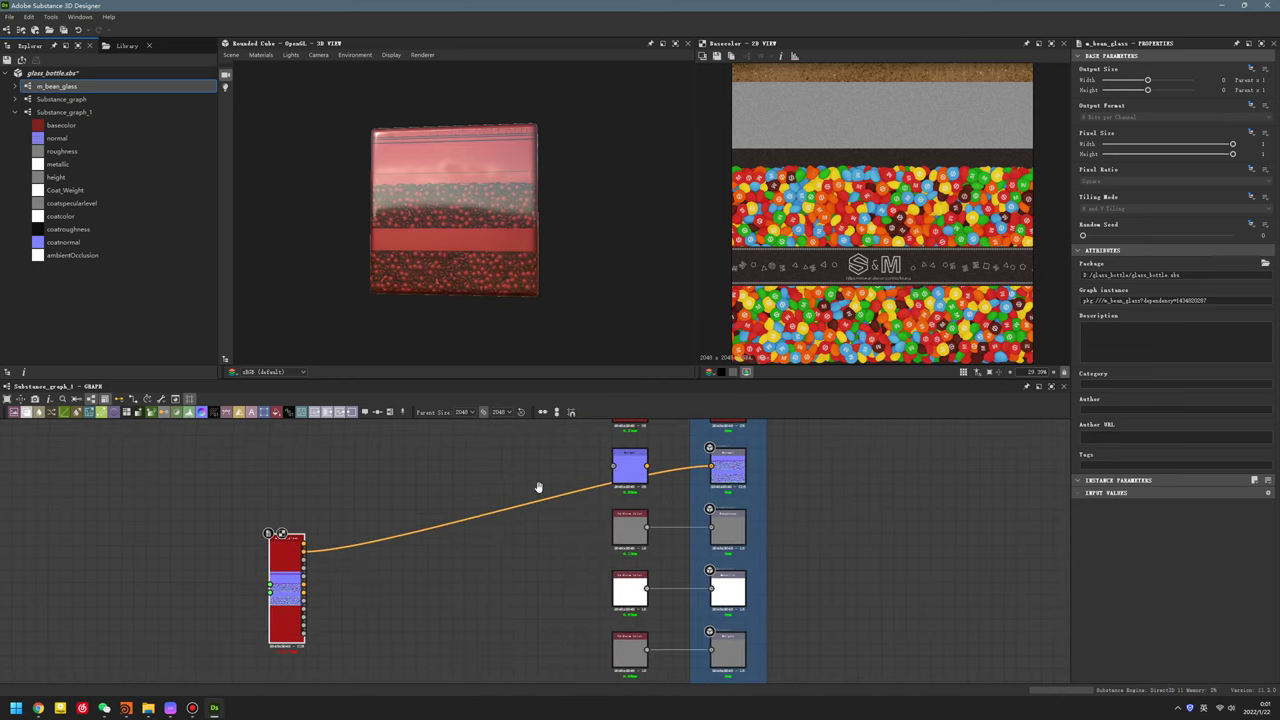
pyautogui.scroll(2, 362, 508)
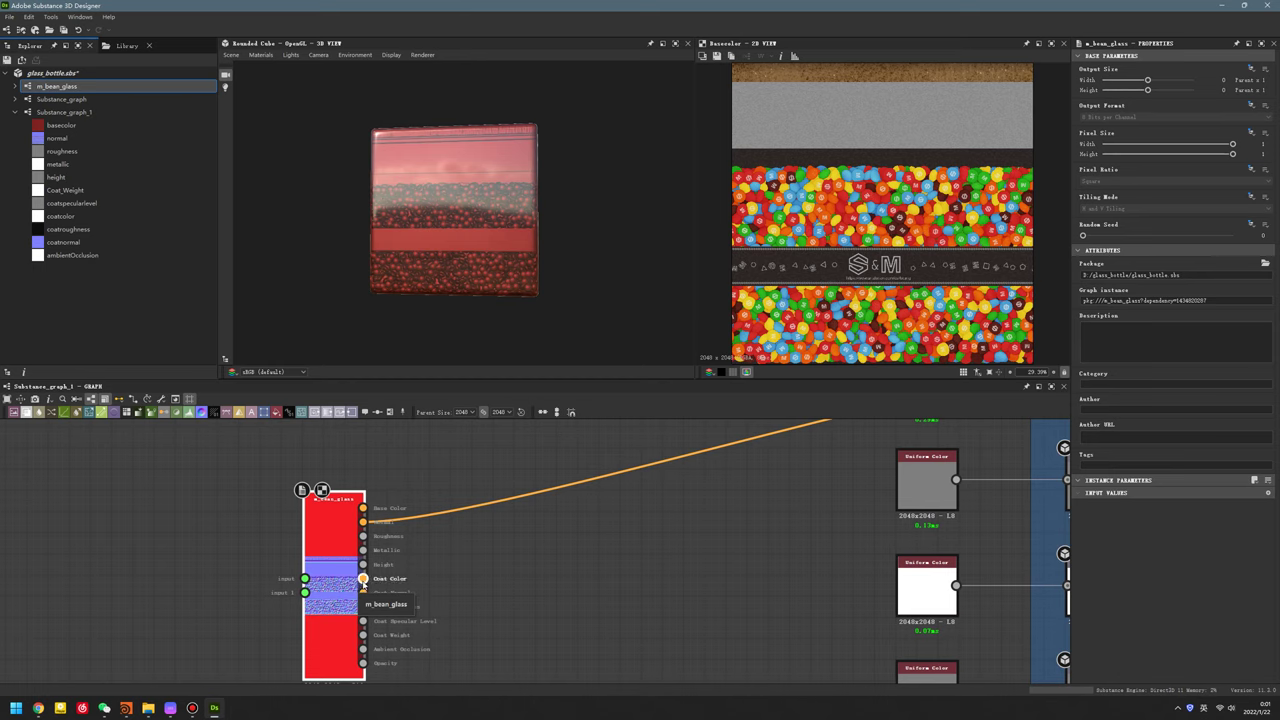
pyautogui.scroll(-2, 434, 576)
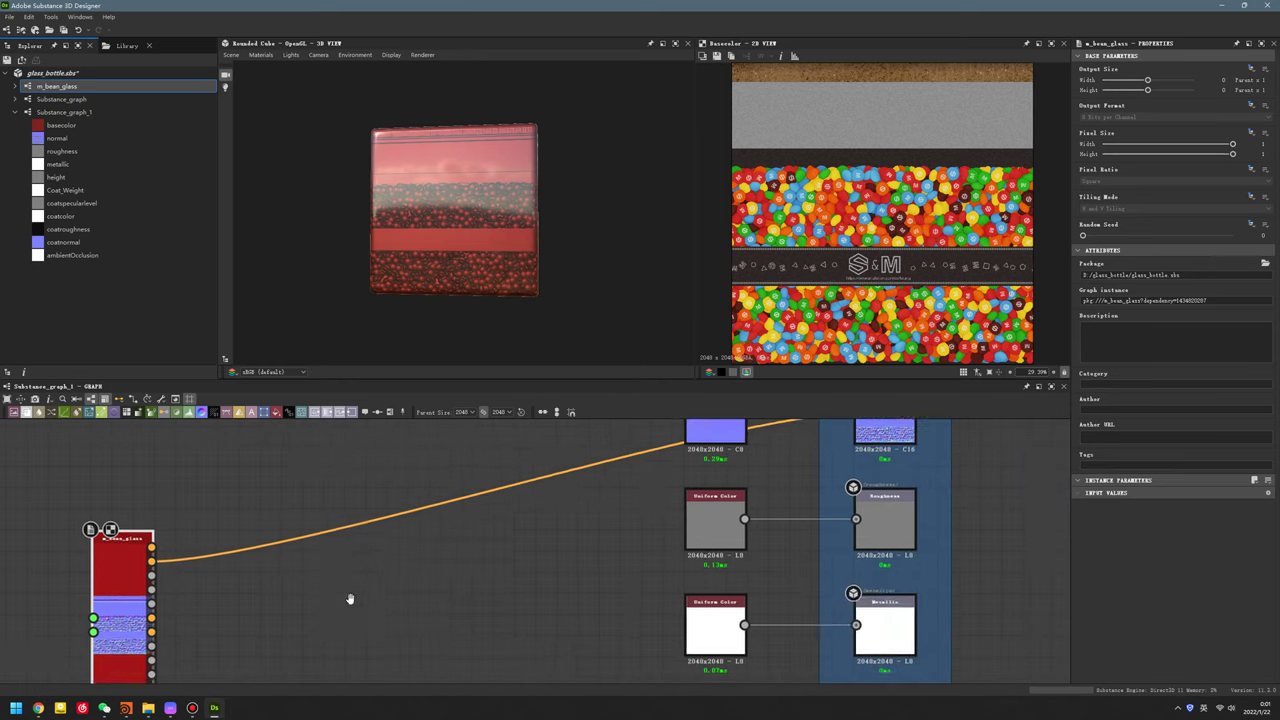
pyautogui.scroll(2, 360, 533)
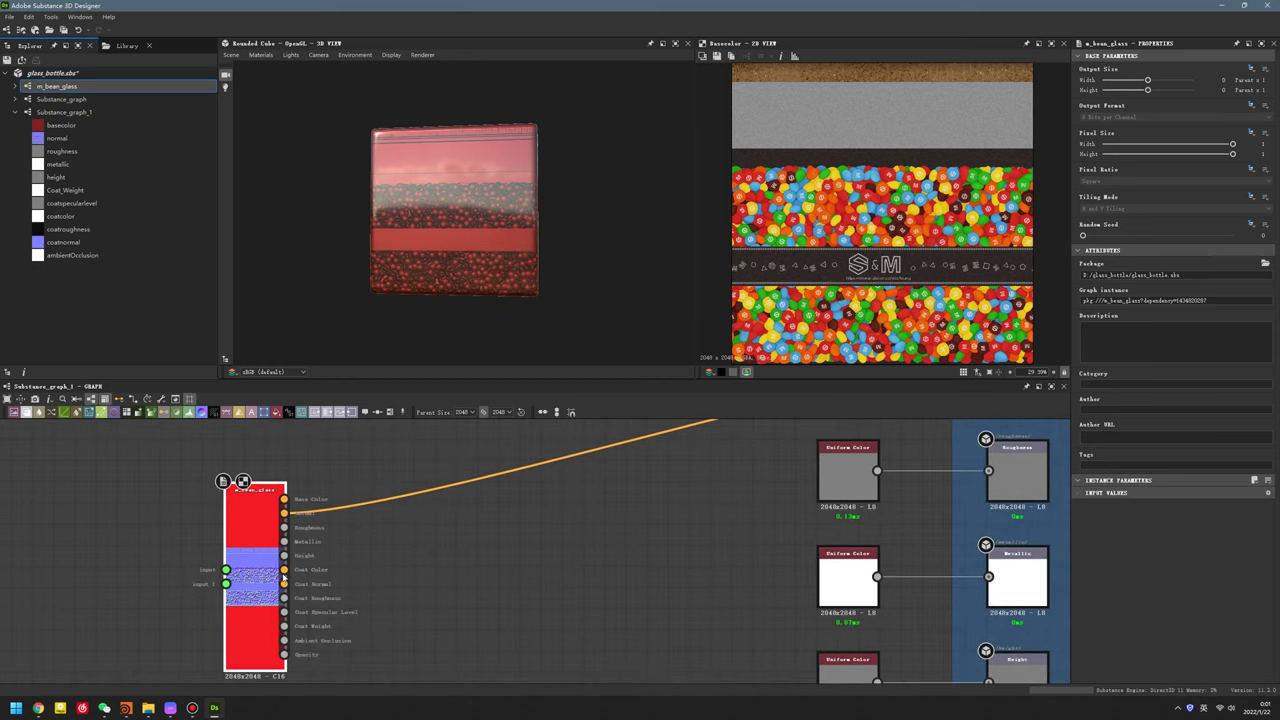
pyautogui.moveTo(285, 570)
pyautogui.mouseDown()
pyautogui.moveTo(495, 569)
pyautogui.moveTo(535, 546)
pyautogui.mouseUp()
# - Connect m_bean_glass's Metallic pin to the Metallic output node
pyautogui.scroll(-2, 185, 512)
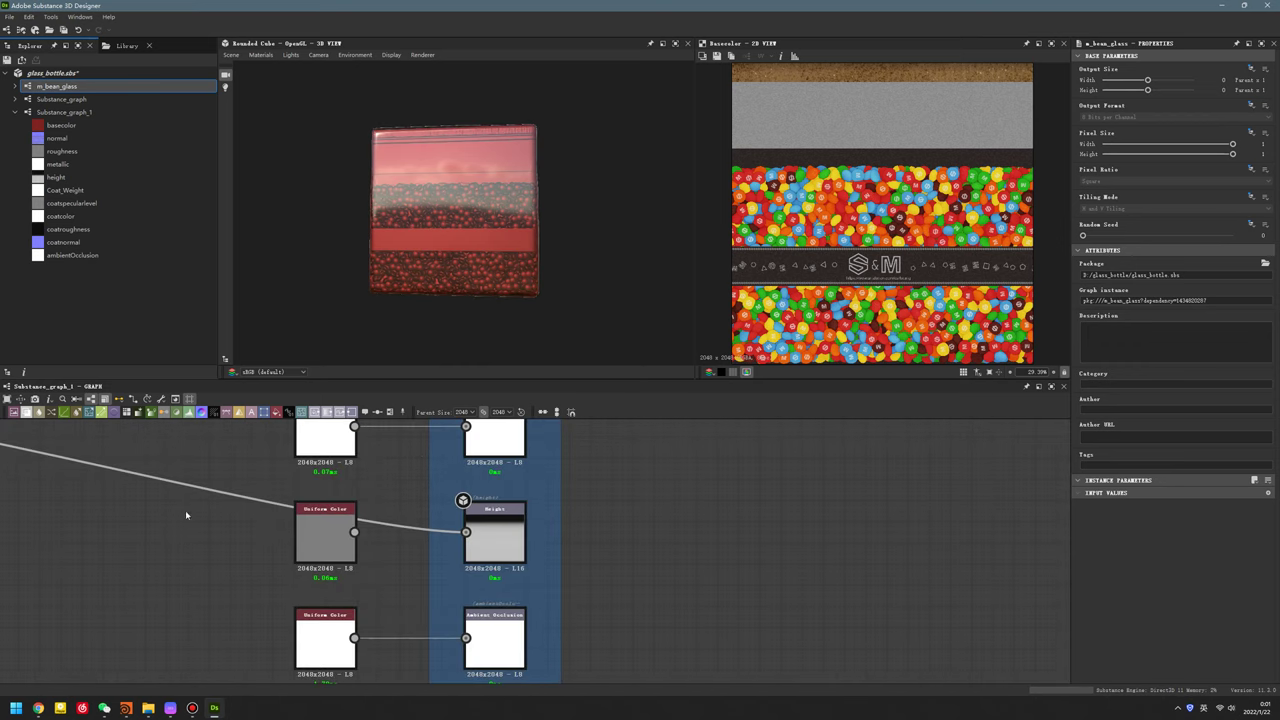
pyautogui.scroll(2, 265, 512)
pyautogui.scroll(2, 265, 512)
pyautogui.scroll(1, 245, 545)
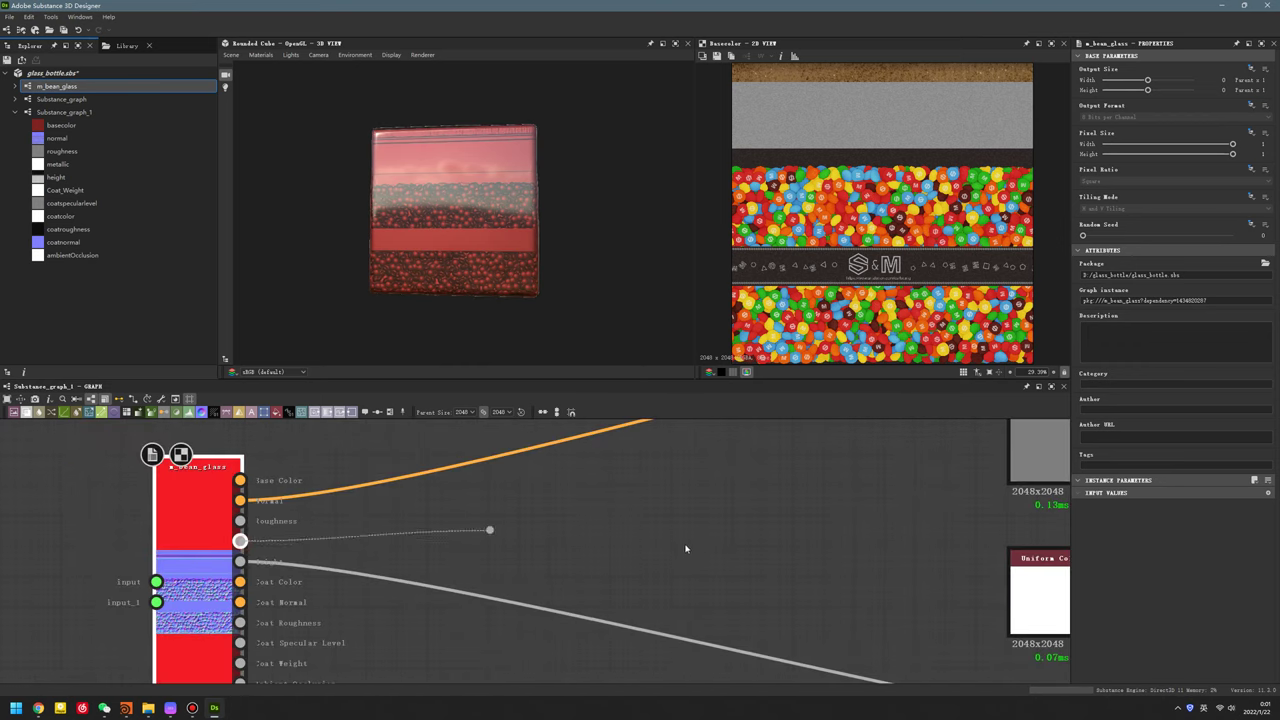
pyautogui.scroll(-2, 686, 548)
pyautogui.scroll(2, 490, 583)
pyautogui.moveTo(660, 625); pyautogui.dragTo(495, 610)
pyautogui.moveTo(475, 578); pyautogui.dragTo(756, 578, button='middle')
# - Connect the node's Roughness and Base Color pins to their matching output nodes
pyautogui.moveTo(901, 524); pyautogui.dragTo(910, 521)
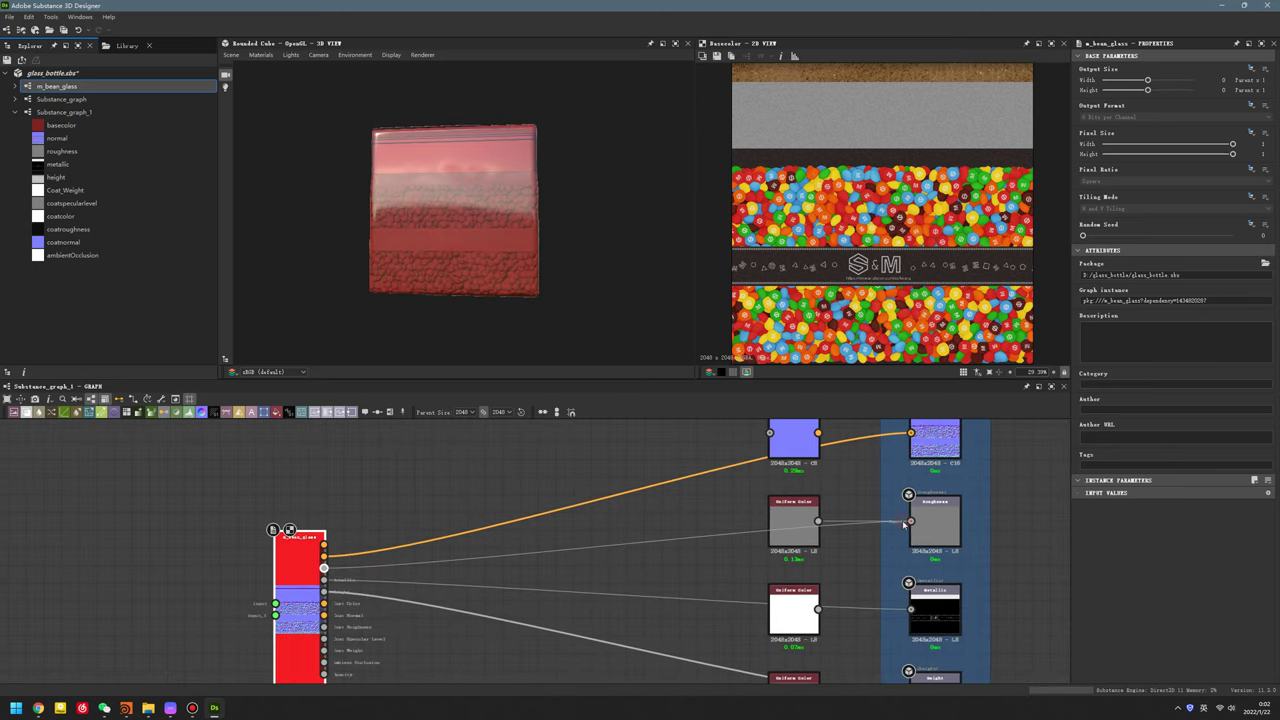
pyautogui.moveTo(457, 529); pyautogui.dragTo(448, 589, button='middle')
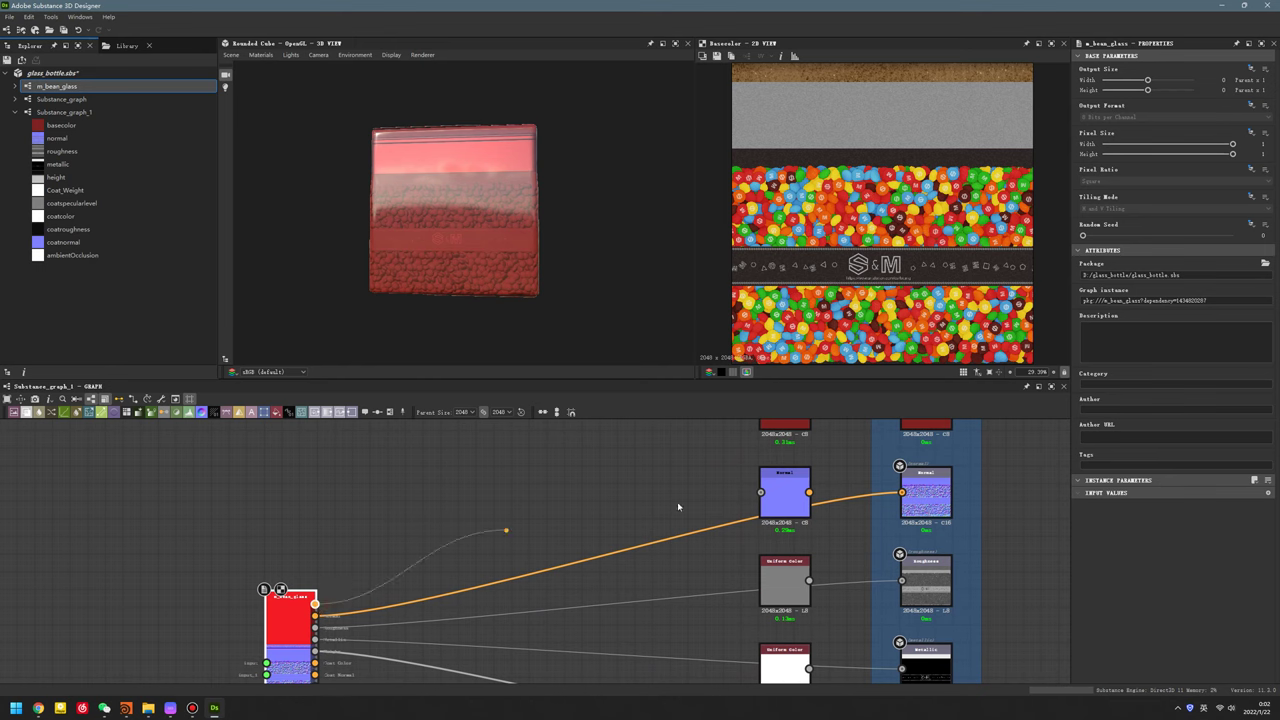
pyautogui.scroll(-3, 678, 507)
pyautogui.moveTo(491, 557); pyautogui.dragTo(551, 458, button='middle')
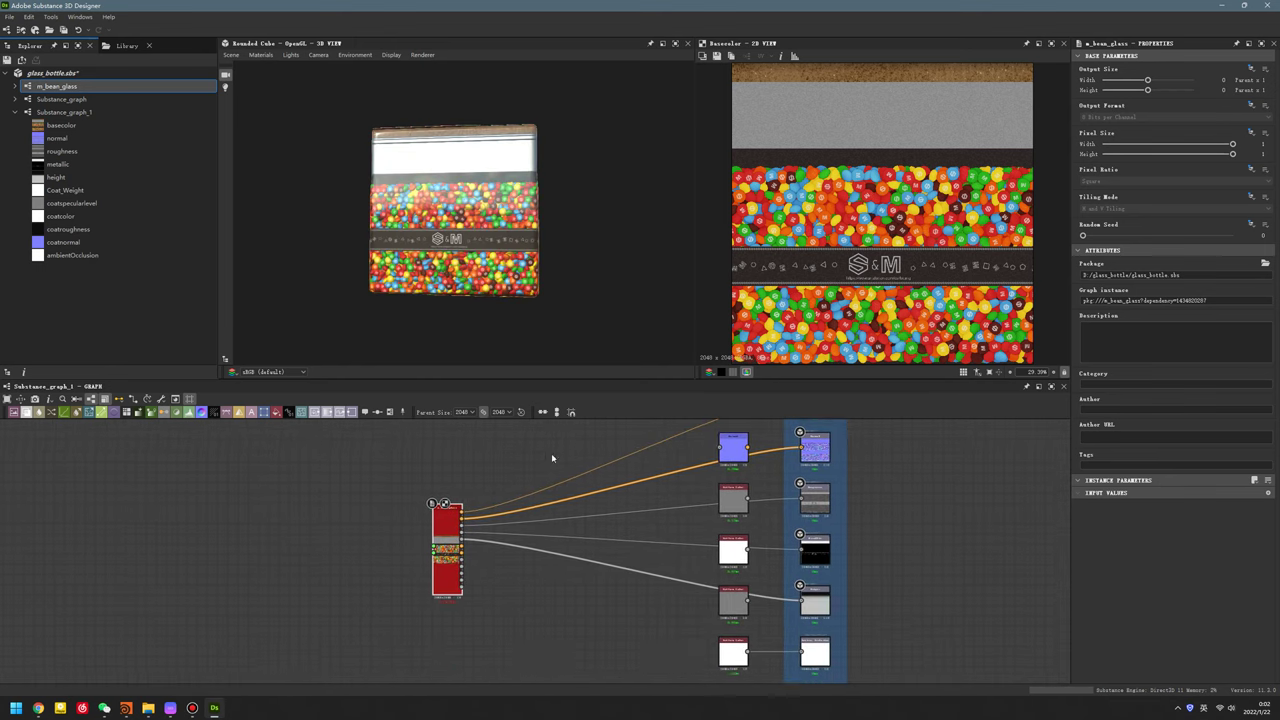
pyautogui.scroll(5, 481, 596)
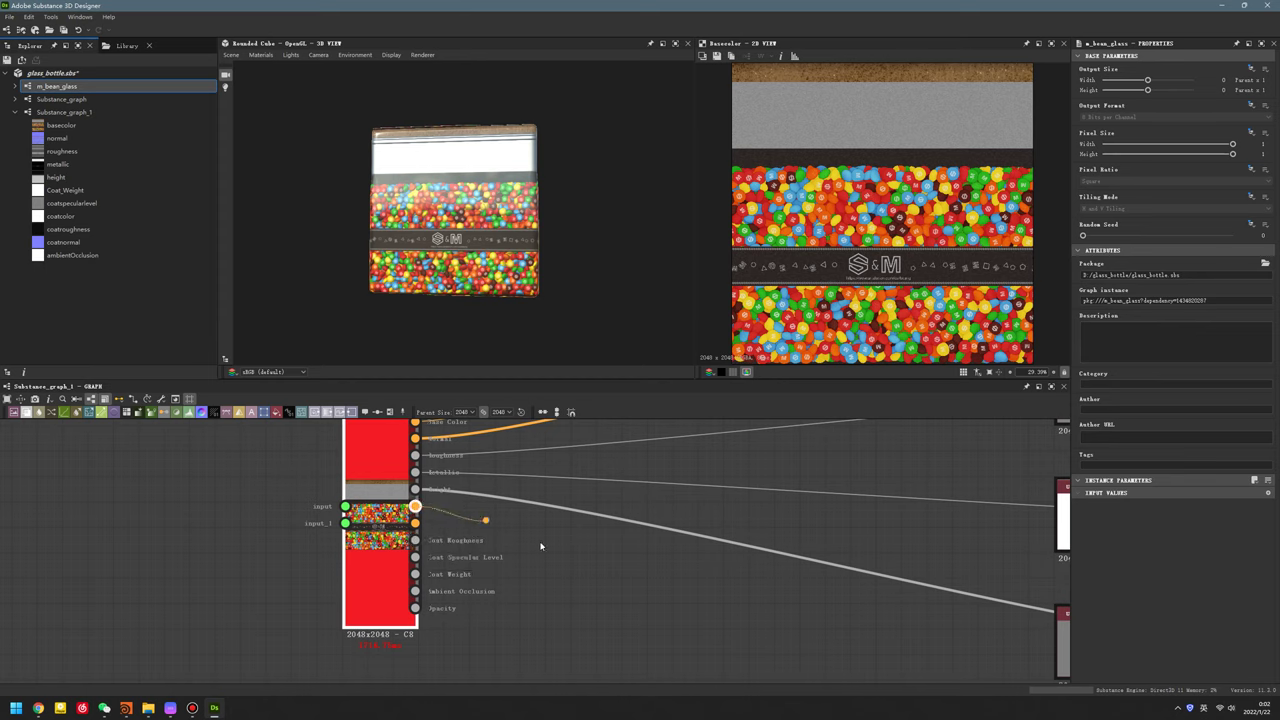
pyautogui.scroll(-2, 540, 546)
pyautogui.scroll(-2, 611, 549)
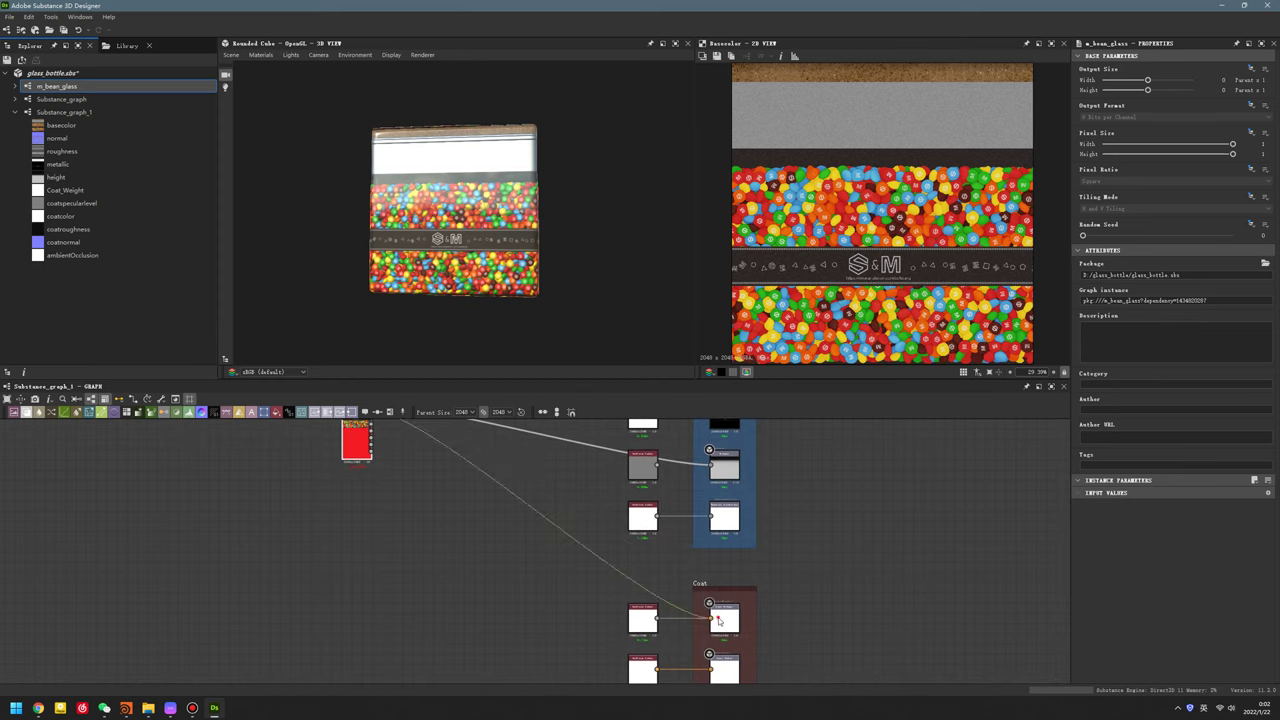
# - Connect m_bean_glass's Coat Color pin to the Coat Color output
pyautogui.moveTo(533, 536); pyautogui.dragTo(517, 589, button='middle')
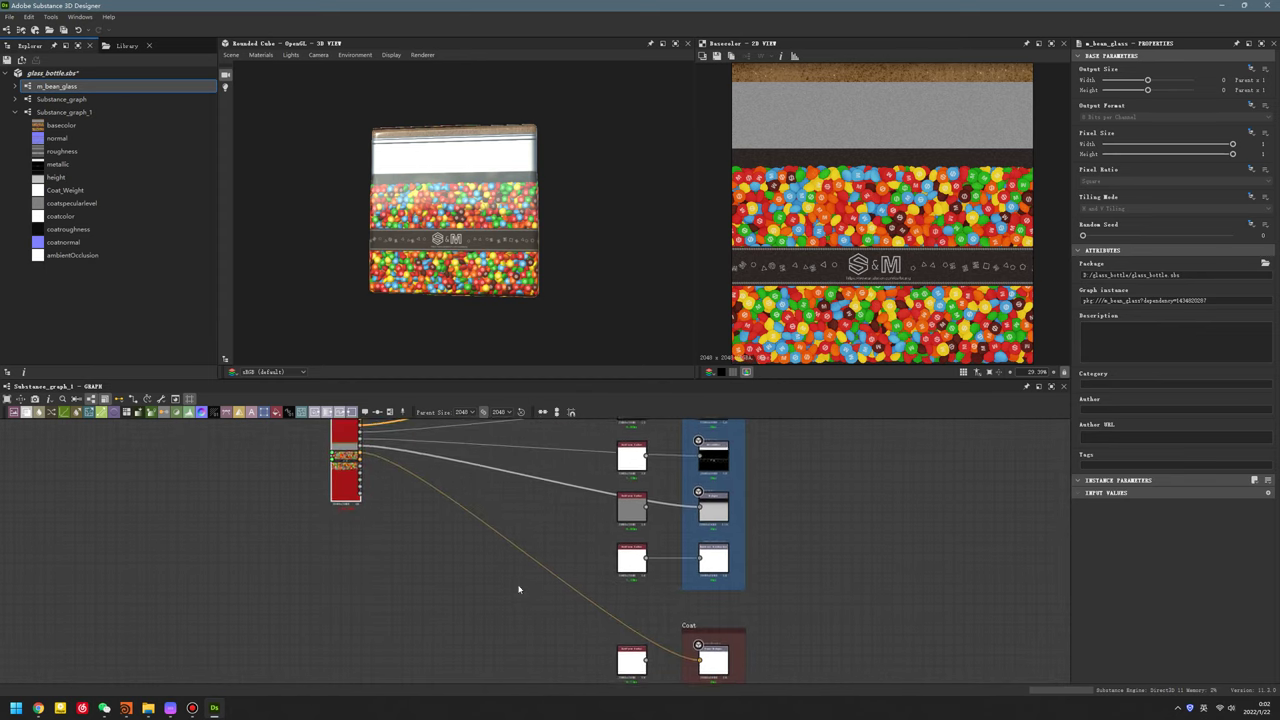
pyautogui.moveTo(358, 462); pyautogui.dragTo(629, 627)
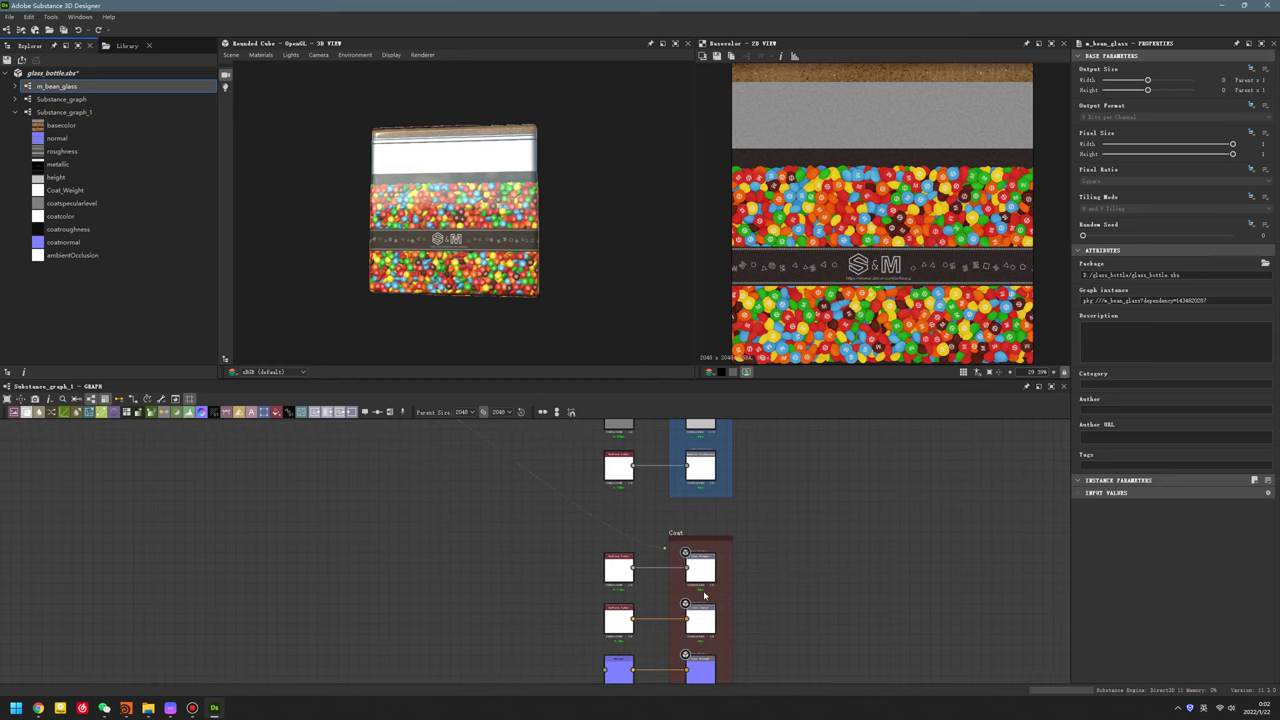
pyautogui.scroll(3, 629, 627)
pyautogui.scroll(-2, 629, 627)
pyautogui.moveTo(600, 600); pyautogui.dragTo(343, 523, button='middle')
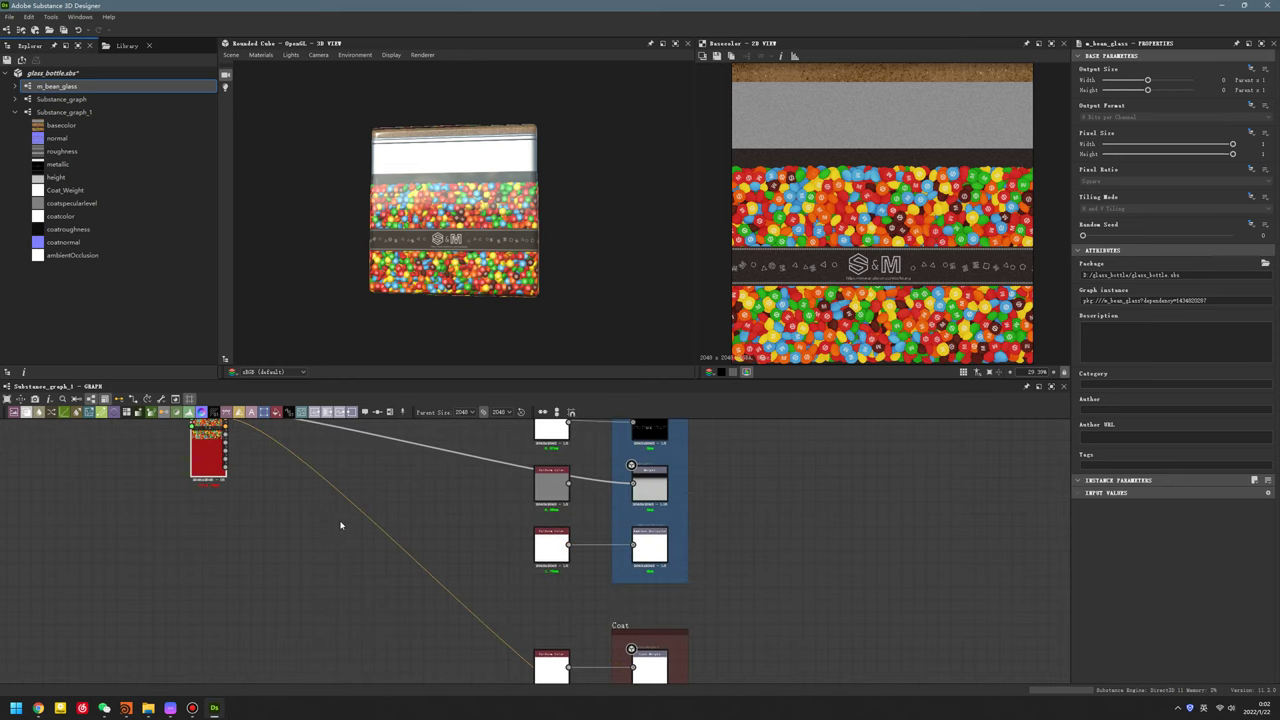
pyautogui.scroll(-2, 329, 494)
pyautogui.moveTo(274, 620); pyautogui.dragTo(451, 491, button='middle')
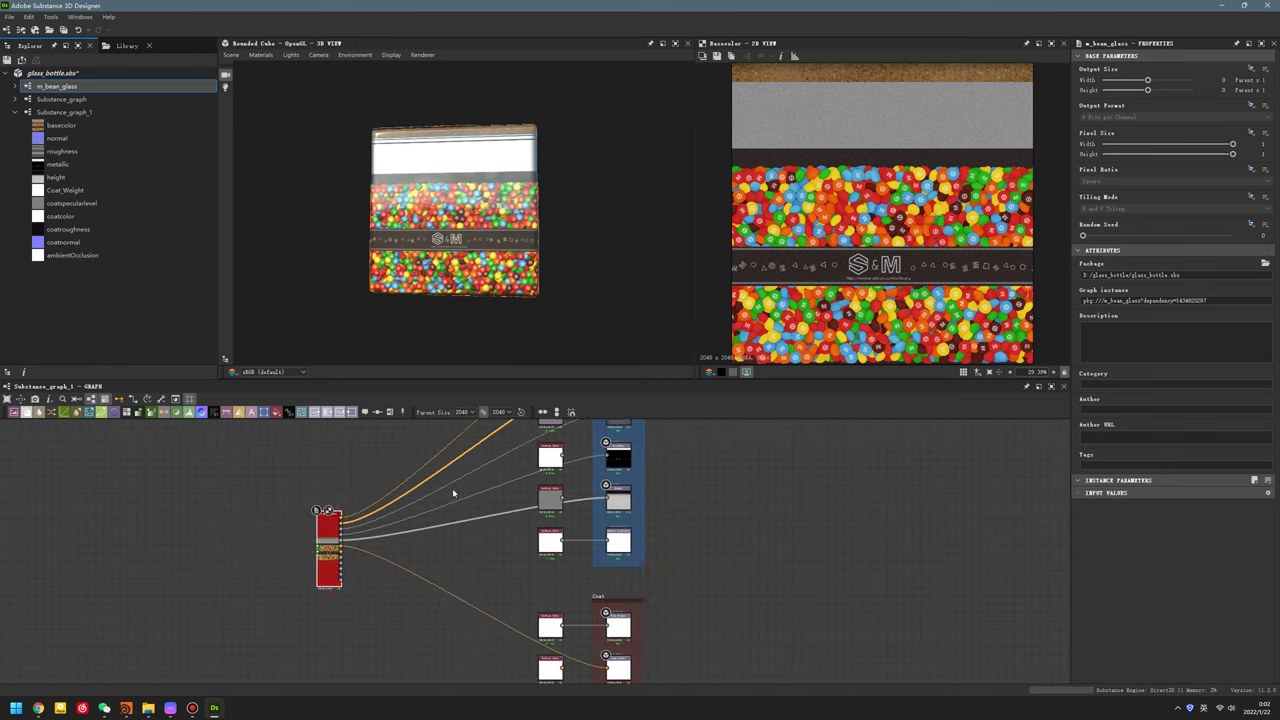
pyautogui.scroll(2, 451, 491)
pyautogui.scroll(2, 463, 547)
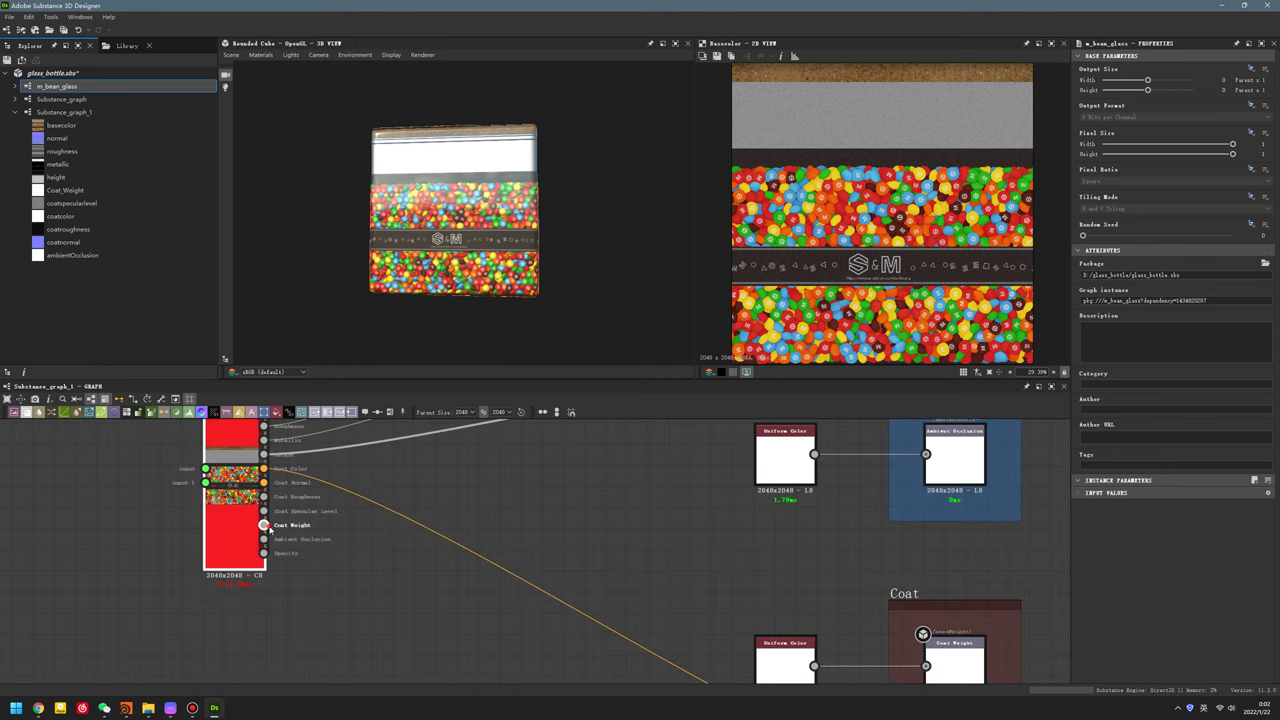
# - Wire the node's Coat Weight and Coat Normal pins to their Coat outputs
pyautogui.moveTo(264, 525); pyautogui.dragTo(611, 585)
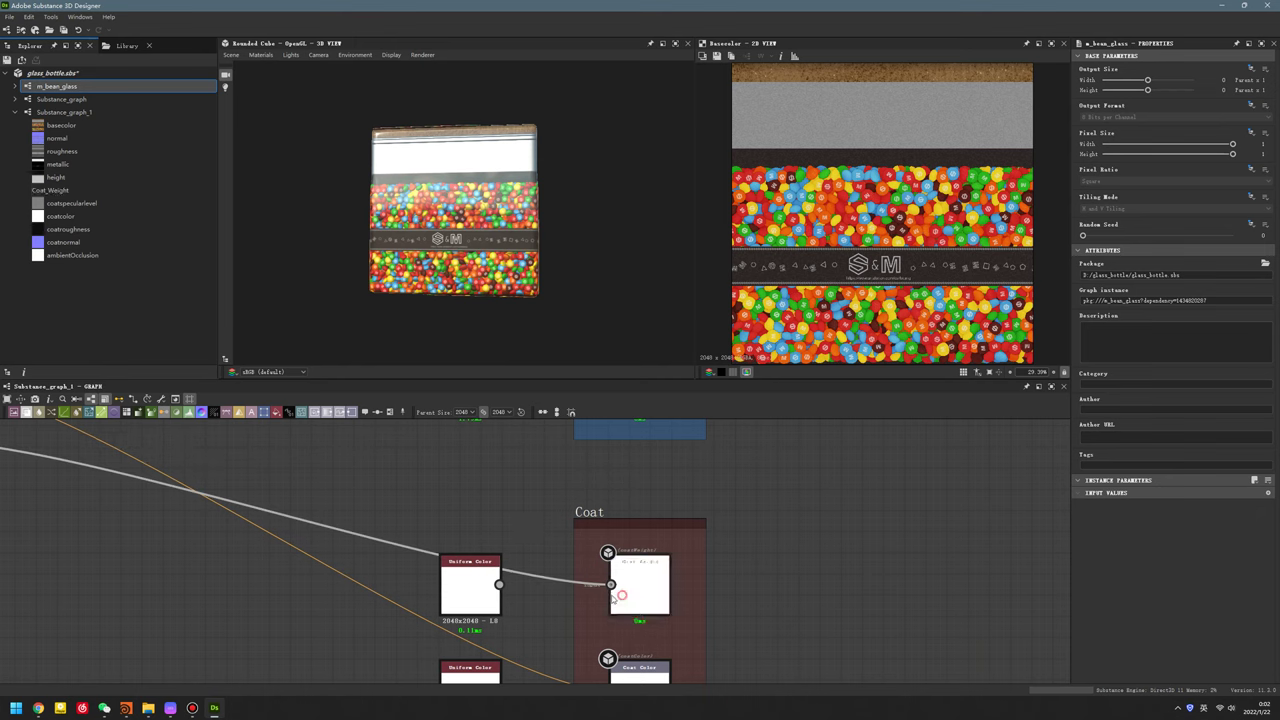
pyautogui.moveTo(613, 592); pyautogui.dragTo(240, 568, button='middle')
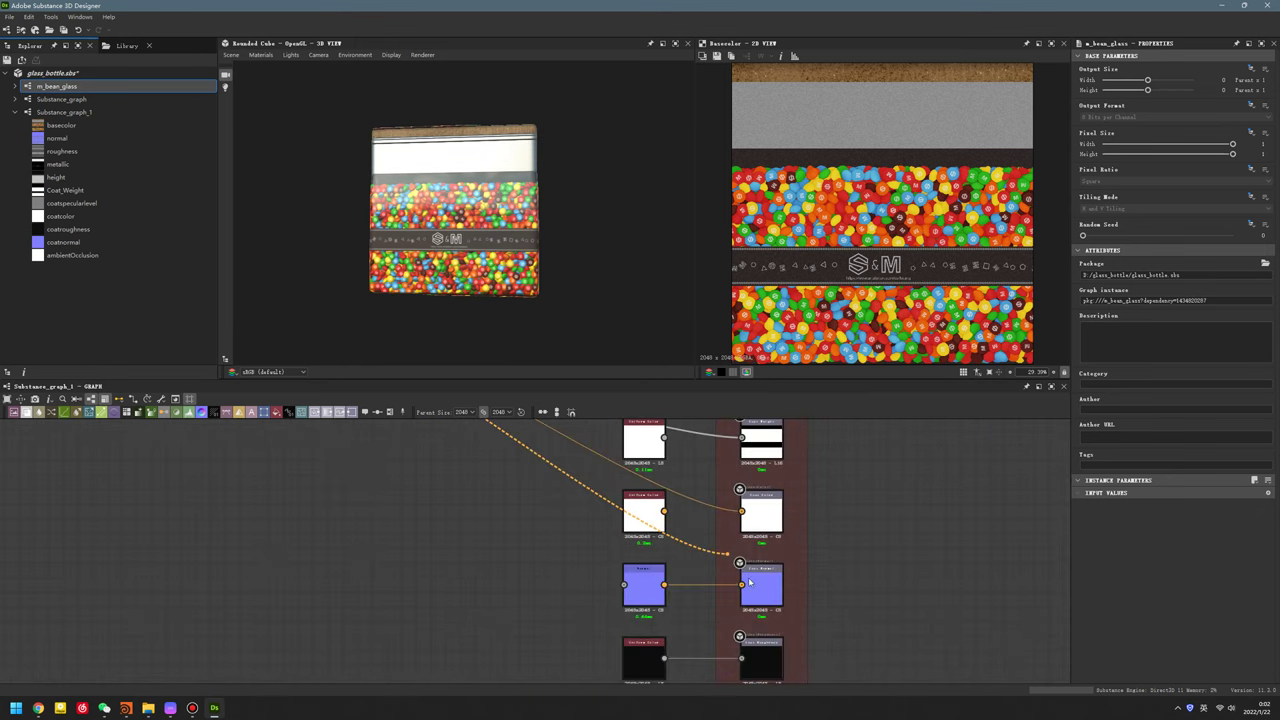
pyautogui.moveTo(553, 580); pyautogui.dragTo(742, 584)
pyautogui.moveTo(428, 483); pyautogui.dragTo(490, 600, button='middle')
pyautogui.scroll(3, 375, 509)
pyautogui.scroll(2, 375, 509)
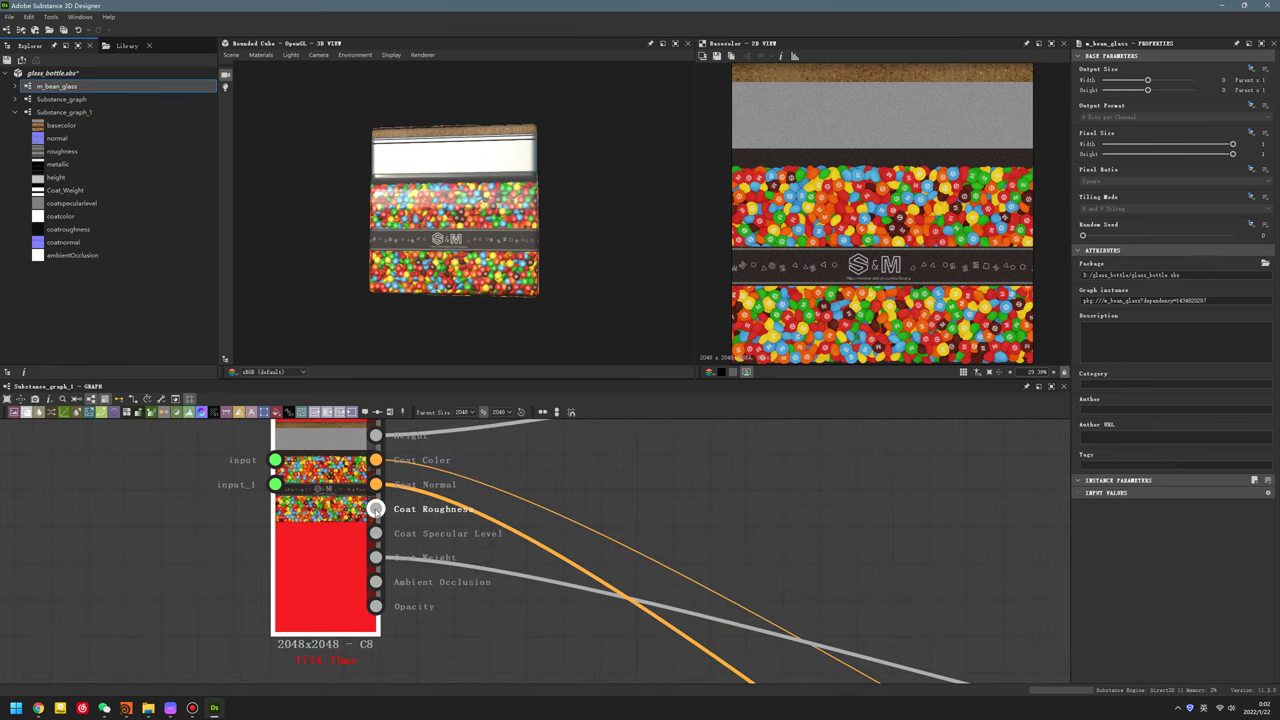
pyautogui.scroll(-3, 552, 497)
# - Pan the graph to bring the output column and Coat Specular Level output into view
pyautogui.moveTo(766, 580); pyautogui.dragTo(629, 545, button='middle')
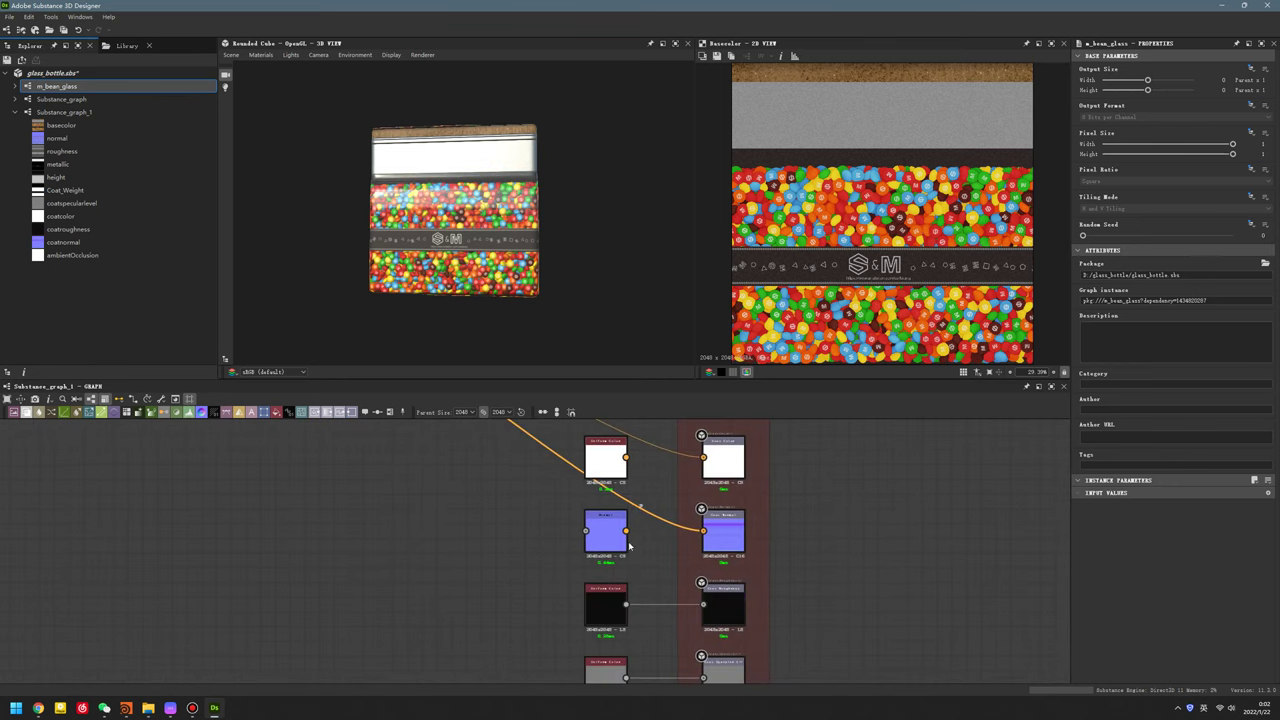
pyautogui.scroll(2, 541, 562)
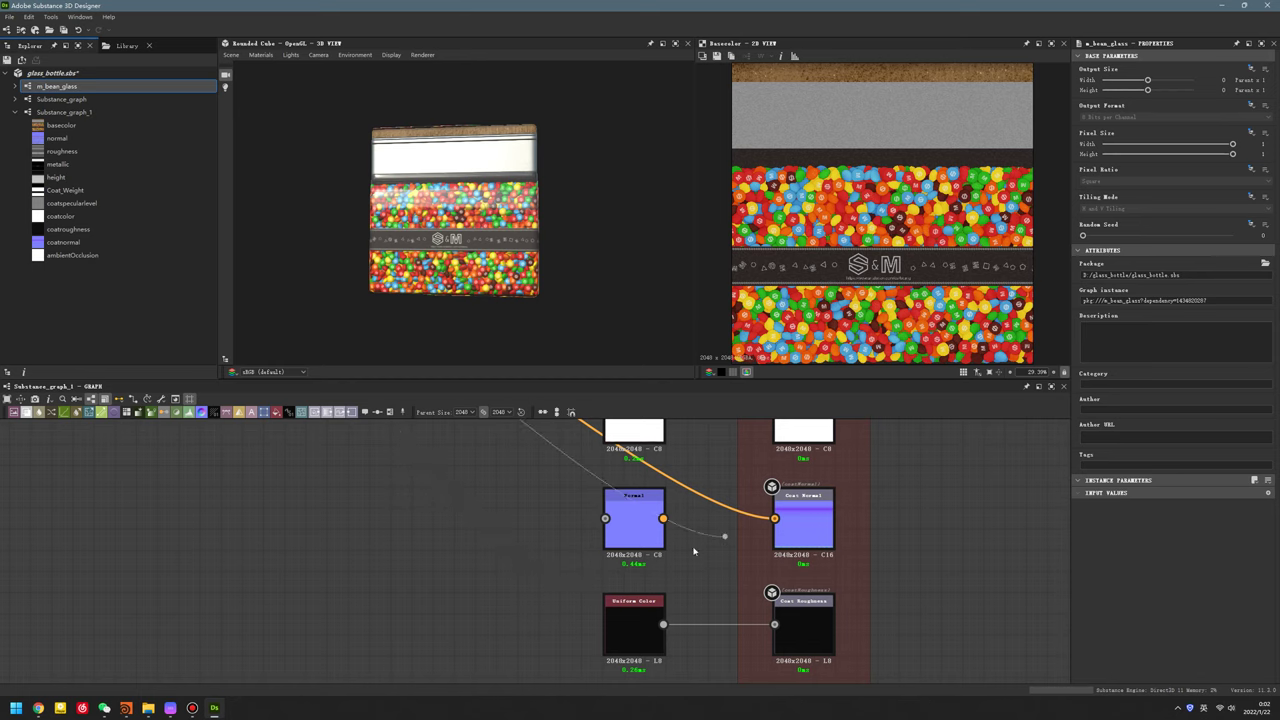
pyautogui.scroll(-2, 694, 551)
pyautogui.moveTo(694, 551); pyautogui.dragTo(466, 503, button='middle')
pyautogui.scroll(2, 683, 626)
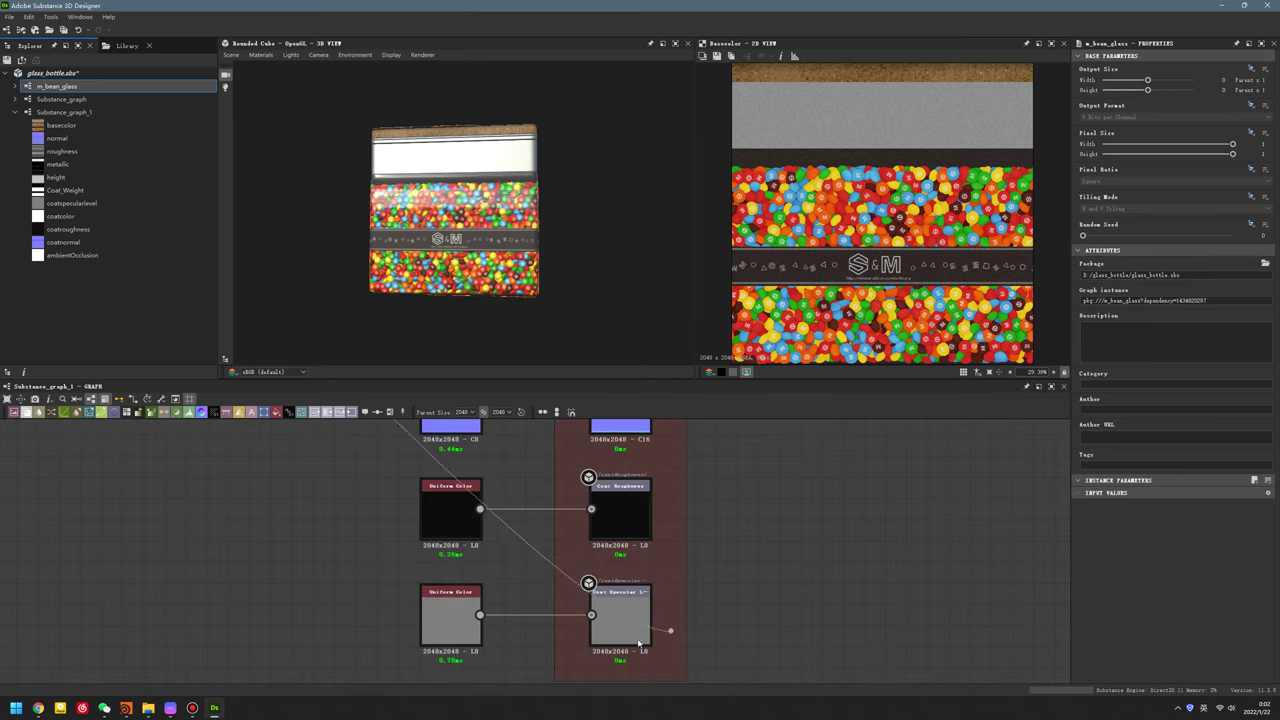
pyautogui.scroll(-3, 254, 577)
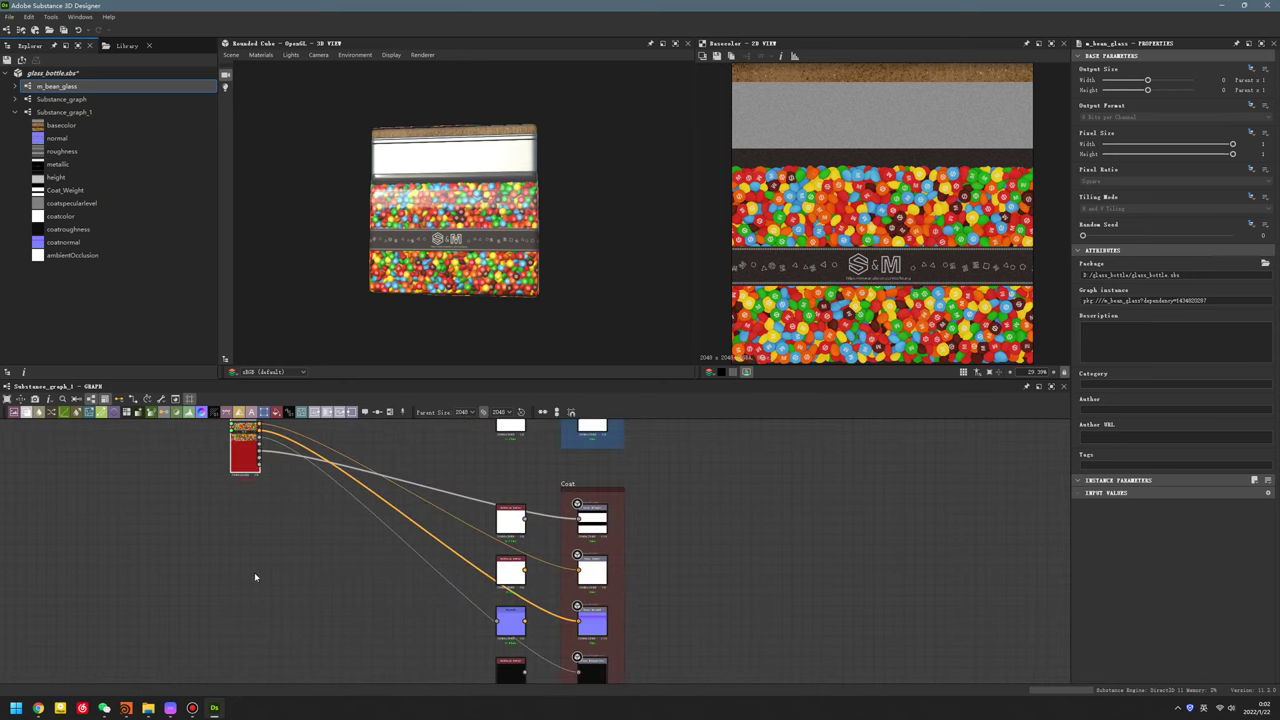
pyautogui.scroll(2, 254, 577)
pyautogui.scroll(2, 284, 515)
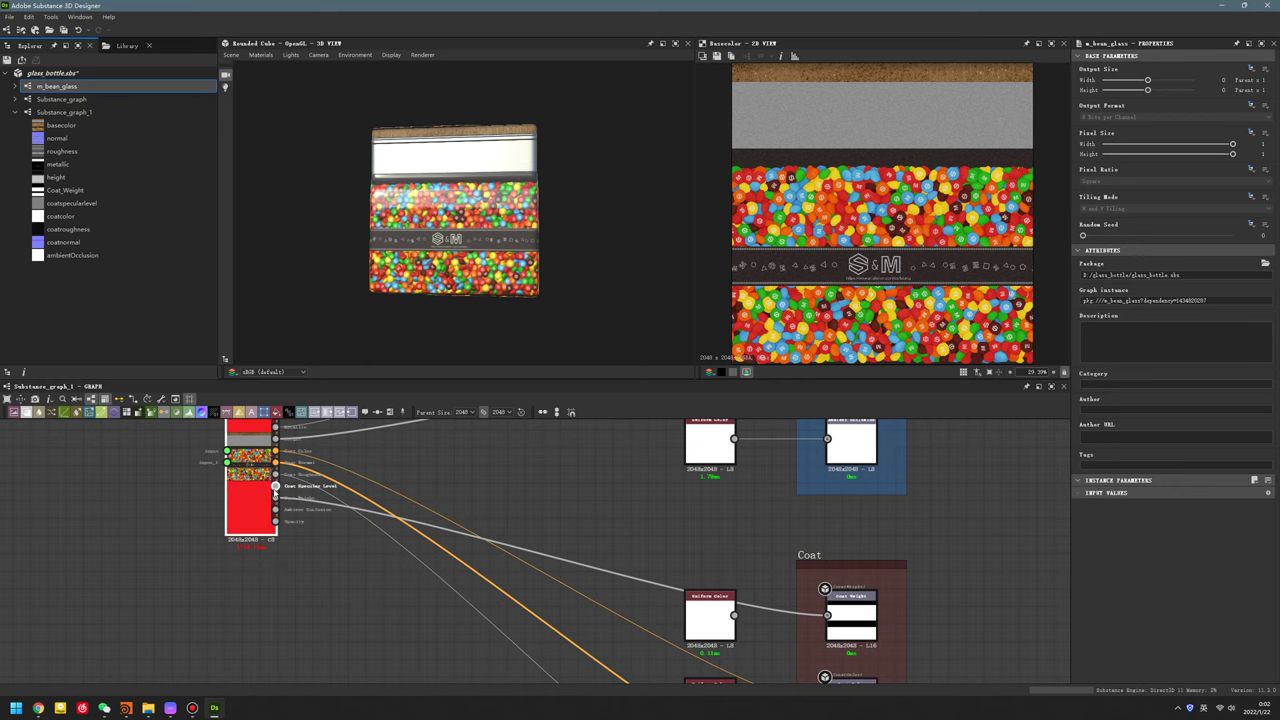
pyautogui.scroll(-2, 402, 516)
# - Pull a link from the candy node's Ambient Occlusion pin toward the output nodes
pyautogui.moveTo(402, 516)
pyautogui.mouseDown(button='middle')
pyautogui.moveTo(483, 566)
pyautogui.moveTo(268, 525)
pyautogui.mouseUp(button='middle')
pyautogui.scroll(2, 305, 612)
pyautogui.scroll(2, 261, 585)
pyautogui.scroll(1, 255, 577)
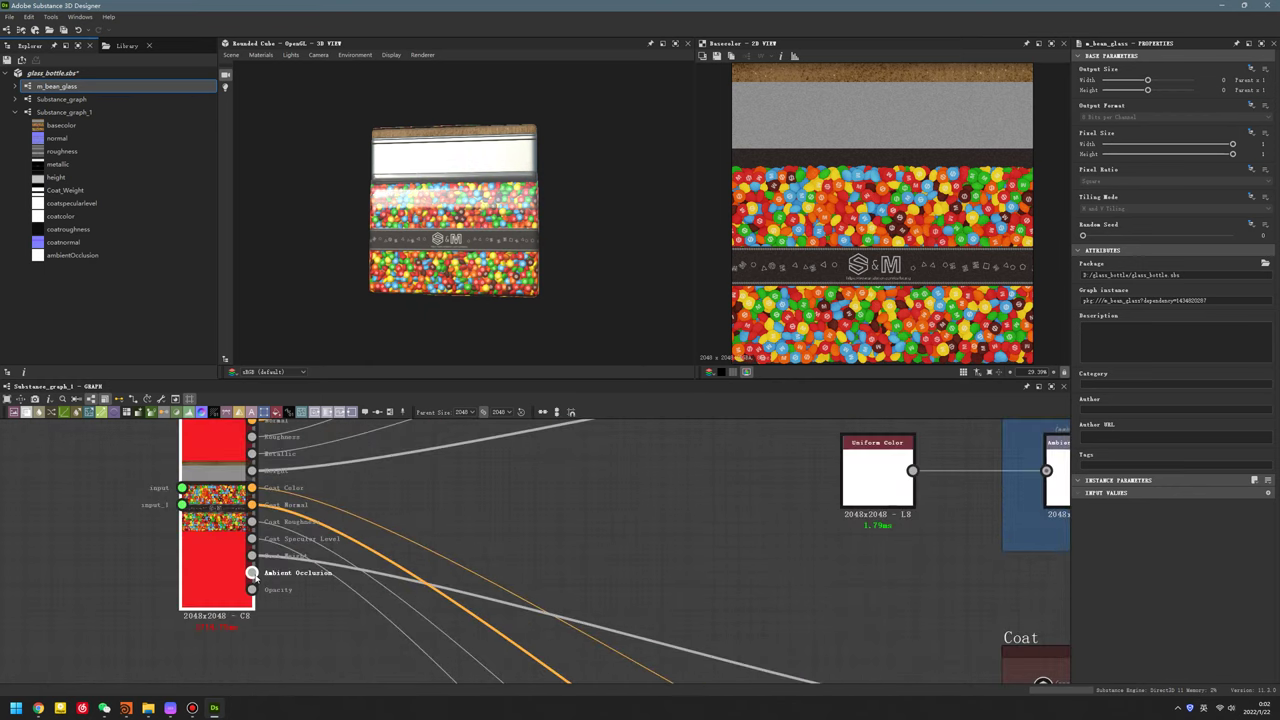
pyautogui.scroll(-2, 463, 524)
pyautogui.moveTo(428, 557); pyautogui.dragTo(140, 557, button='middle')
pyautogui.moveTo(60, 556); pyautogui.dragTo(533, 499)
pyautogui.scroll(2, 490, 512)
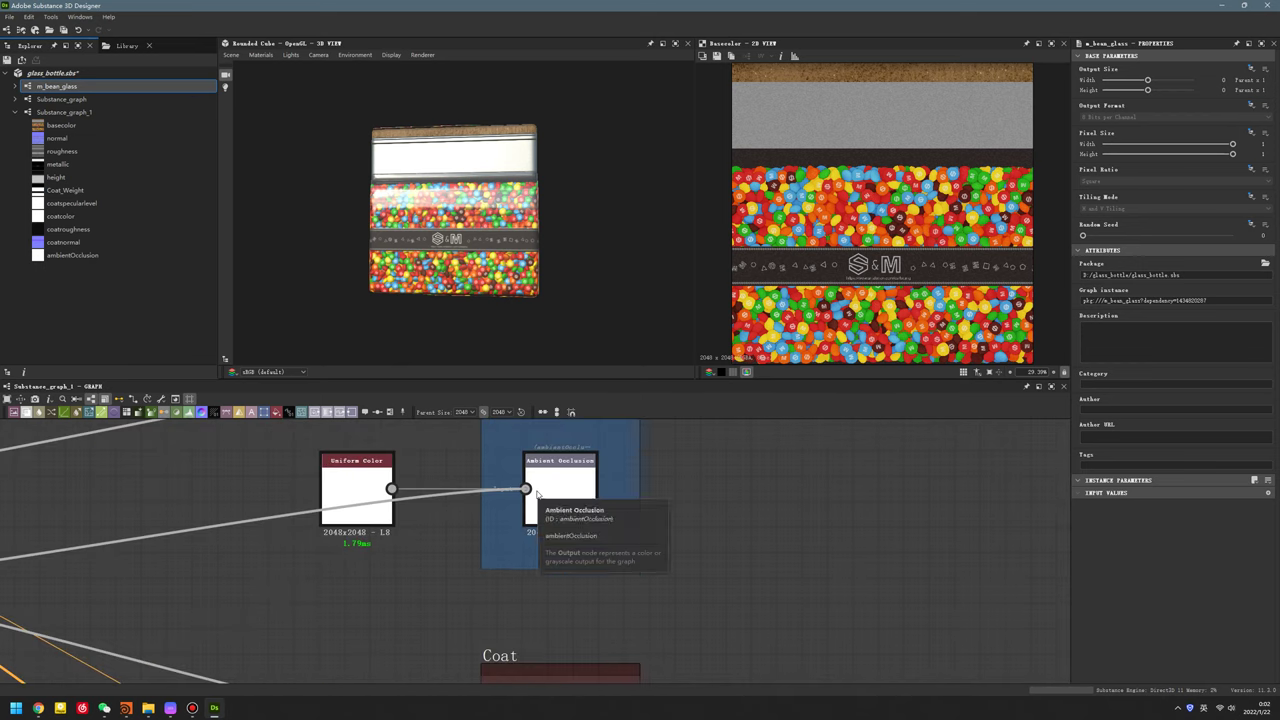
# - Show the graph's outputs in the 3D view with View Outputs In 3D View
pyautogui.rightClick(764, 542)
pyautogui.click(790, 320)
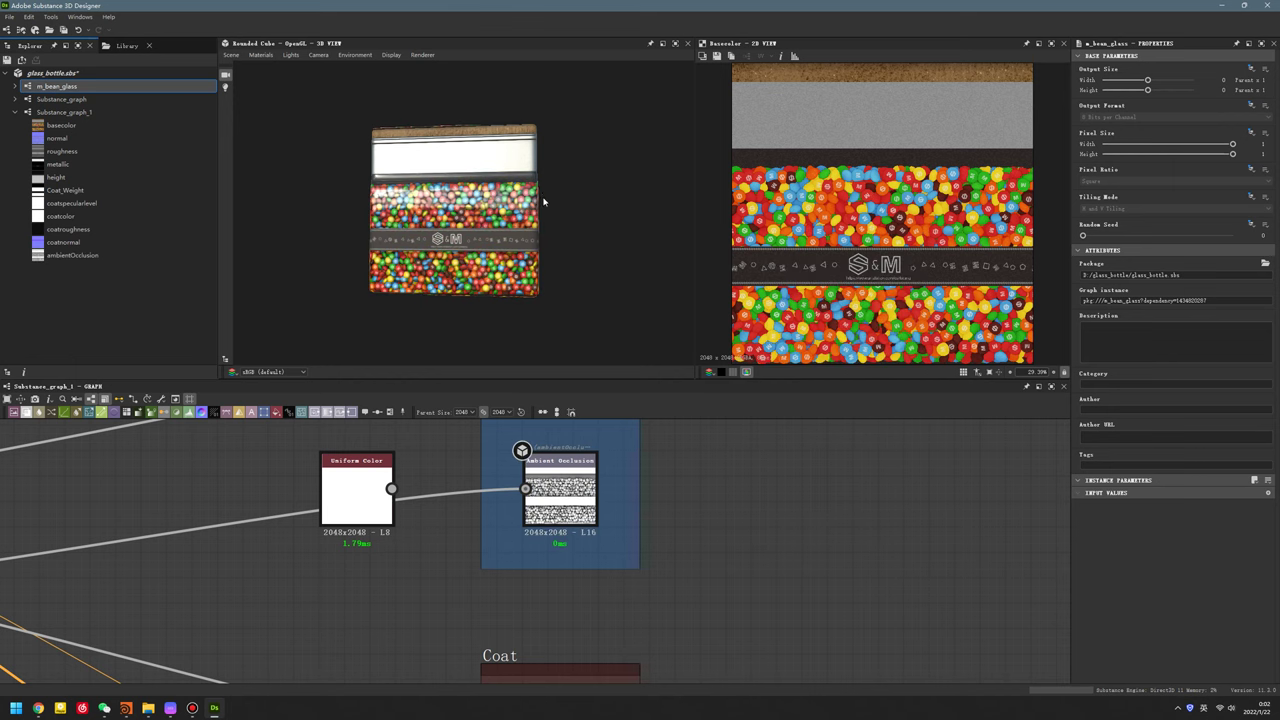
pyautogui.scroll(5, 488, 230)
# - Carry the pending Ambient Occlusion wire across the graph onto the ambientOcclusion output's input
pyautogui.scroll(-3, 552, 550)
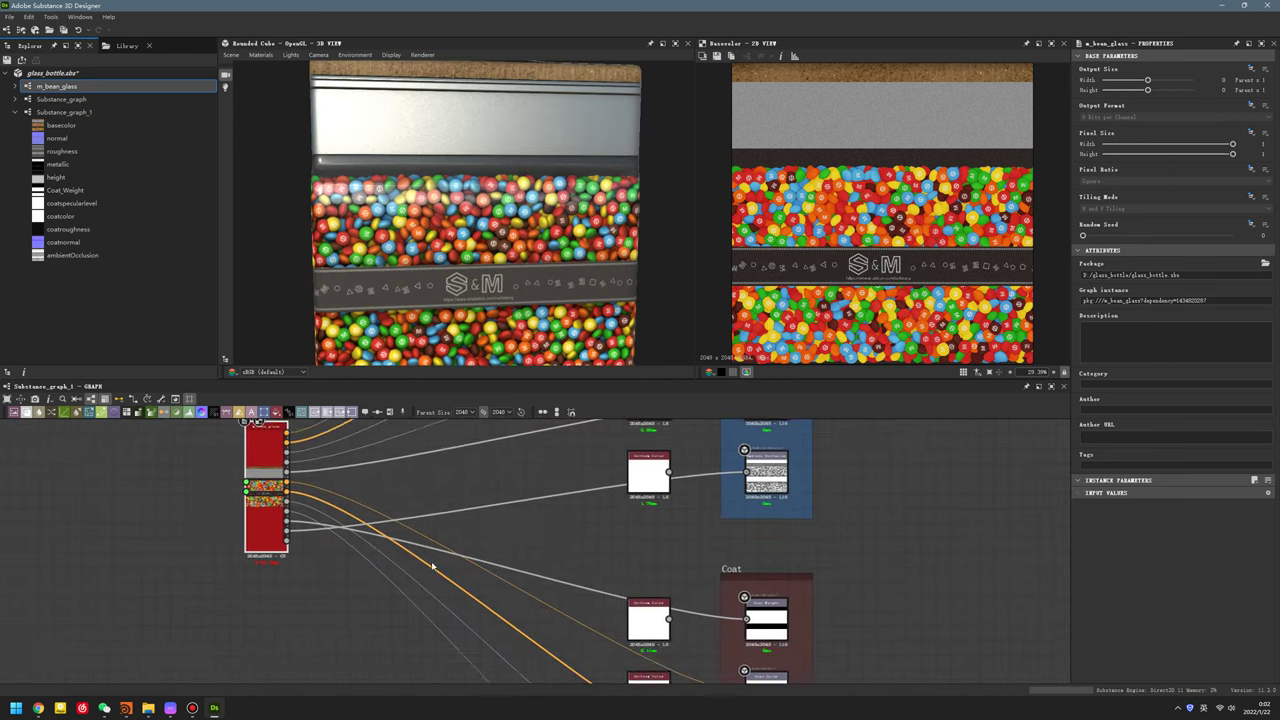
pyautogui.moveTo(552, 550); pyautogui.dragTo(600, 548, button='middle')
pyautogui.scroll(-2, 690, 595)
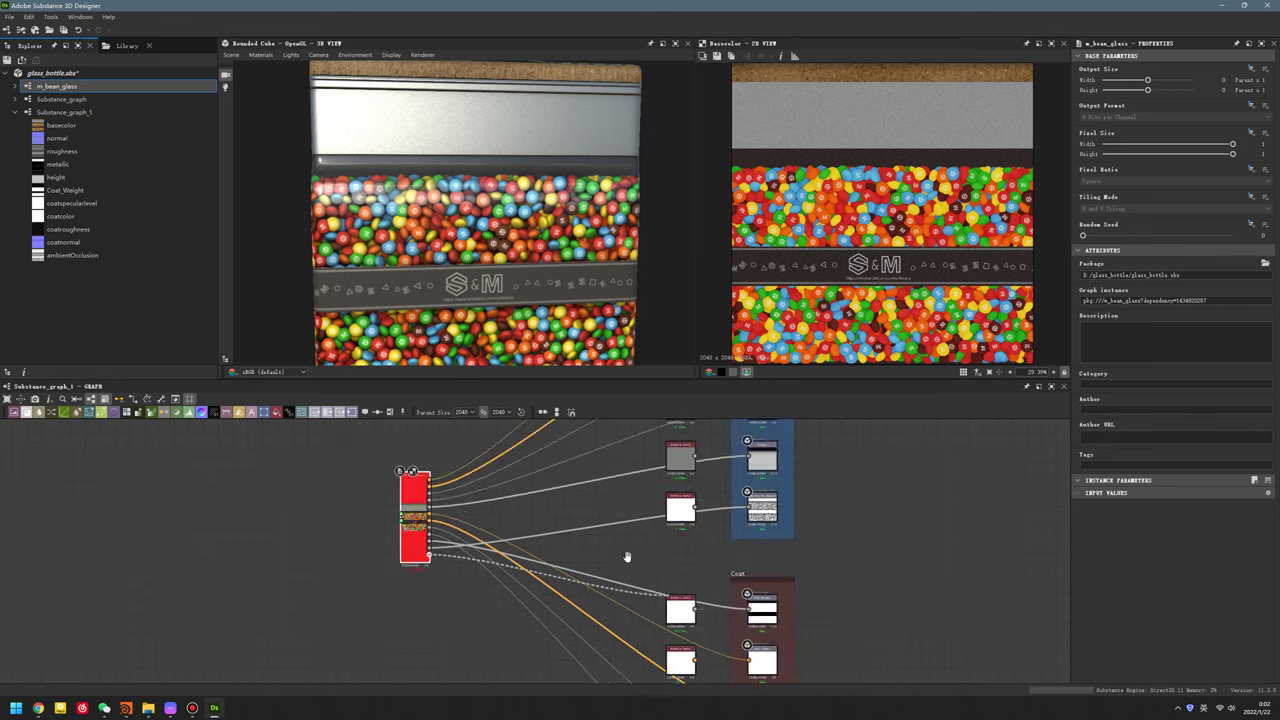
pyautogui.moveTo(758, 631); pyautogui.dragTo(441, 531, button='middle')
pyautogui.moveTo(448, 537); pyautogui.dragTo(392, 551)
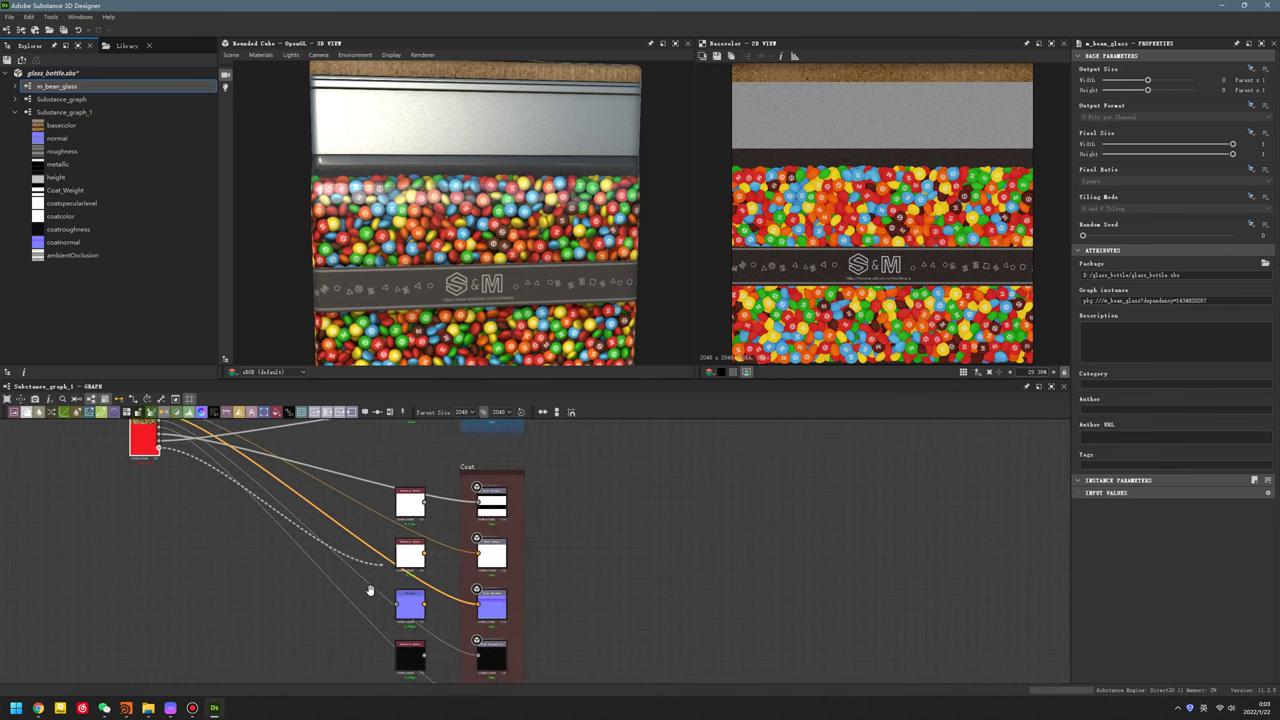
pyautogui.scroll(3, 420, 560)
pyautogui.scroll(-2, 300, 580)
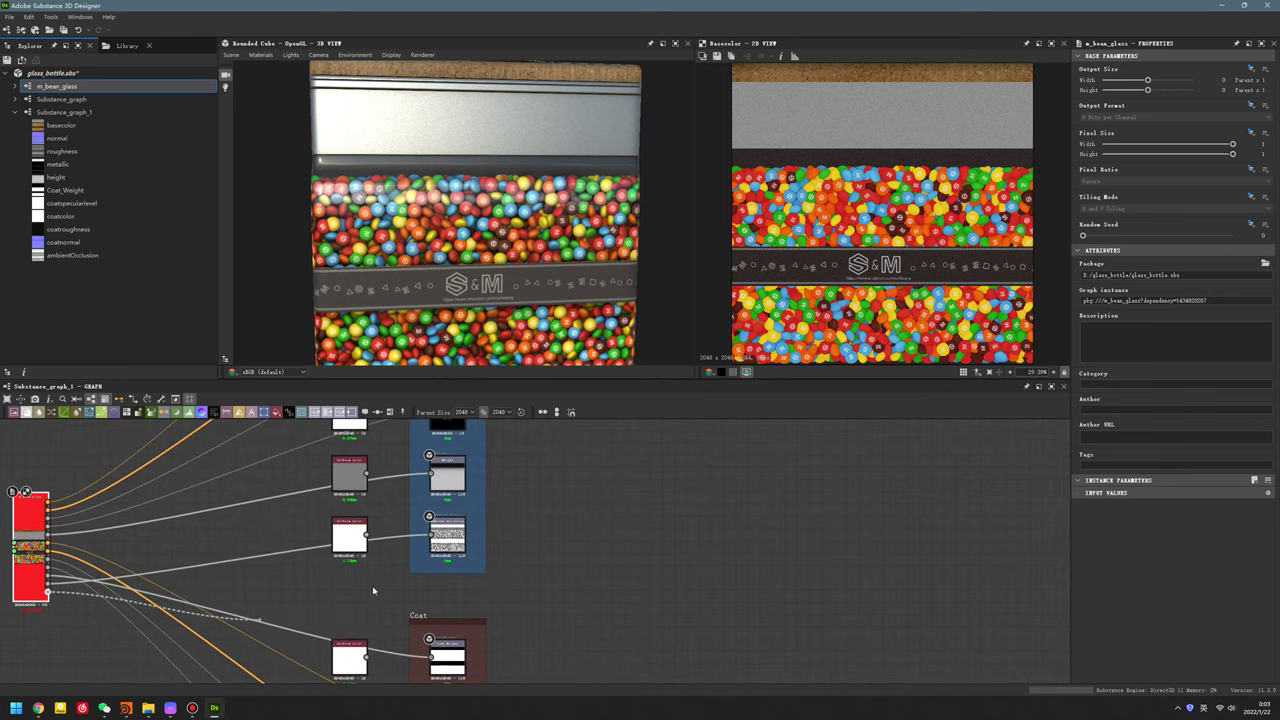
pyautogui.scroll(2, 354, 591)
pyautogui.moveTo(392, 551)
pyautogui.mouseDown()
pyautogui.moveTo(354, 591)
pyautogui.moveTo(443, 524)
pyautogui.mouseUp()
pyautogui.scroll(-2, 354, 591)
# - Duplicate the ambientOcclusion output node and set it up as an opacity output
pyautogui.scroll(2, 354, 591)
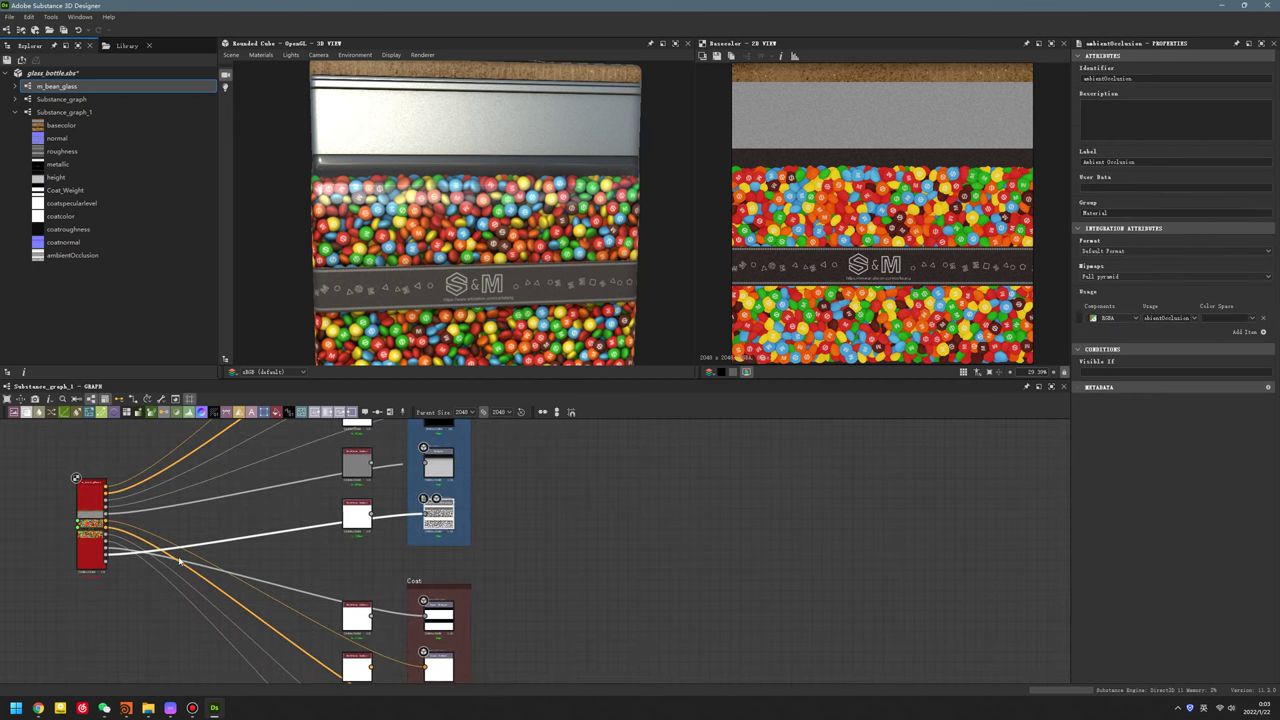
pyautogui.hotkey('ctrl', 'd')
pyautogui.moveTo(530, 552); pyautogui.dragTo(413, 573)
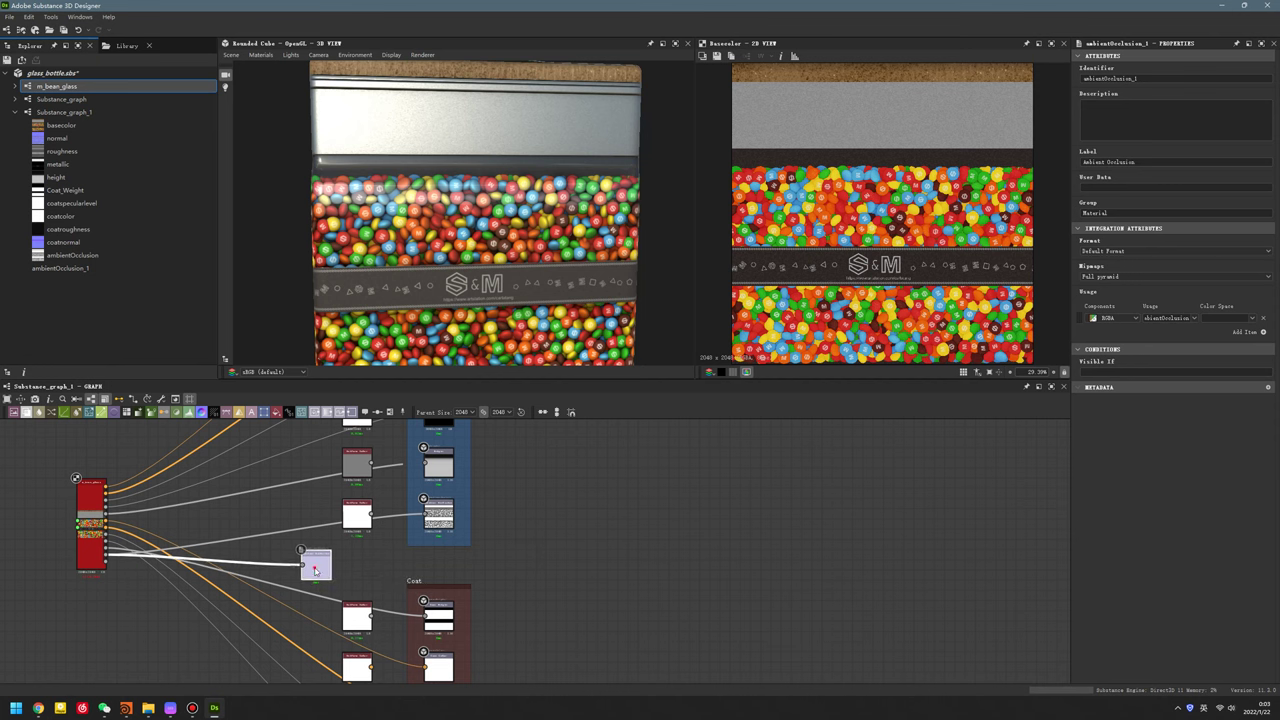
pyautogui.doubleClick(314, 570)
pyautogui.click(1195, 318)
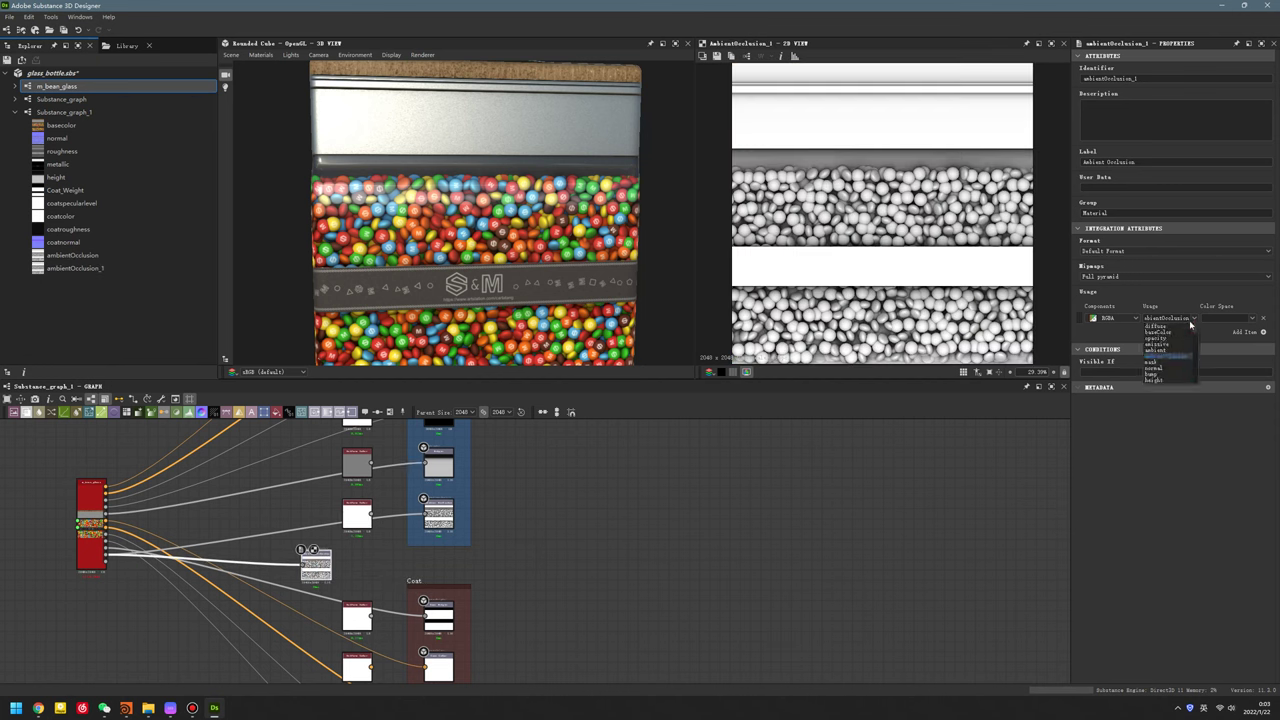
pyautogui.click(1188, 320)
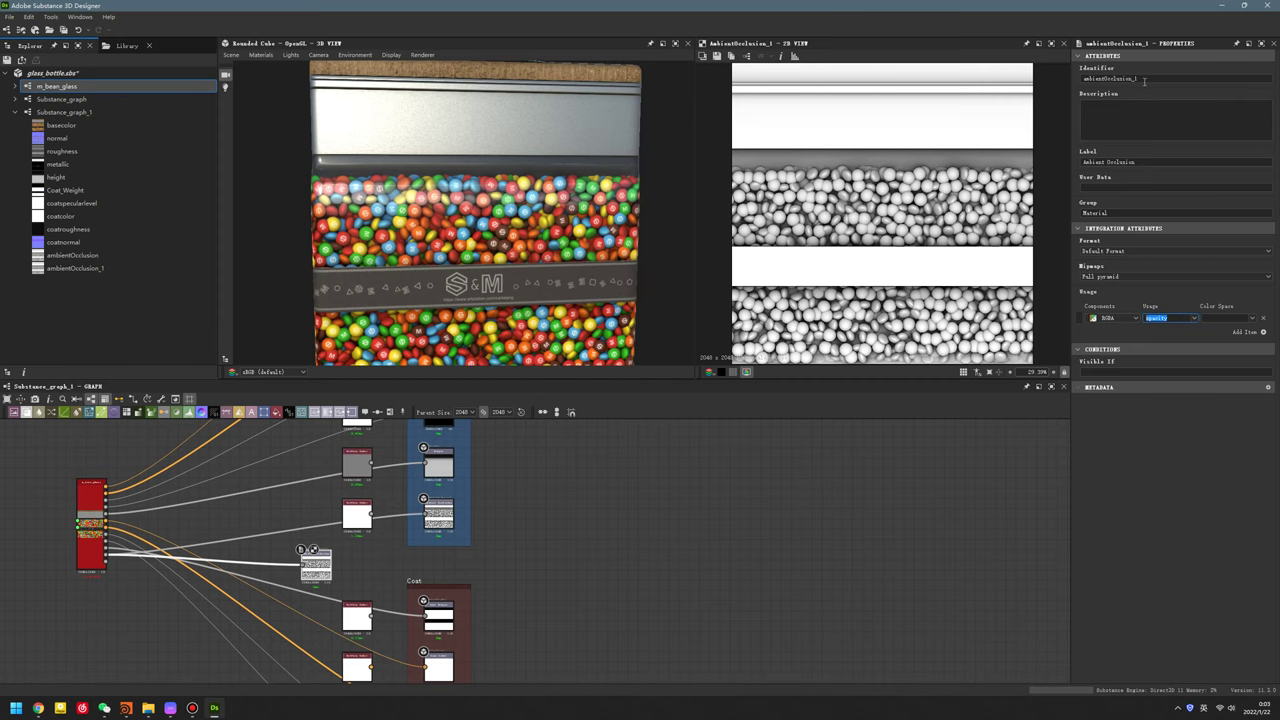
# - Wire the red candy node into the new opacity output
pyautogui.moveTo(494, 477); pyautogui.dragTo(624, 472, button='middle')
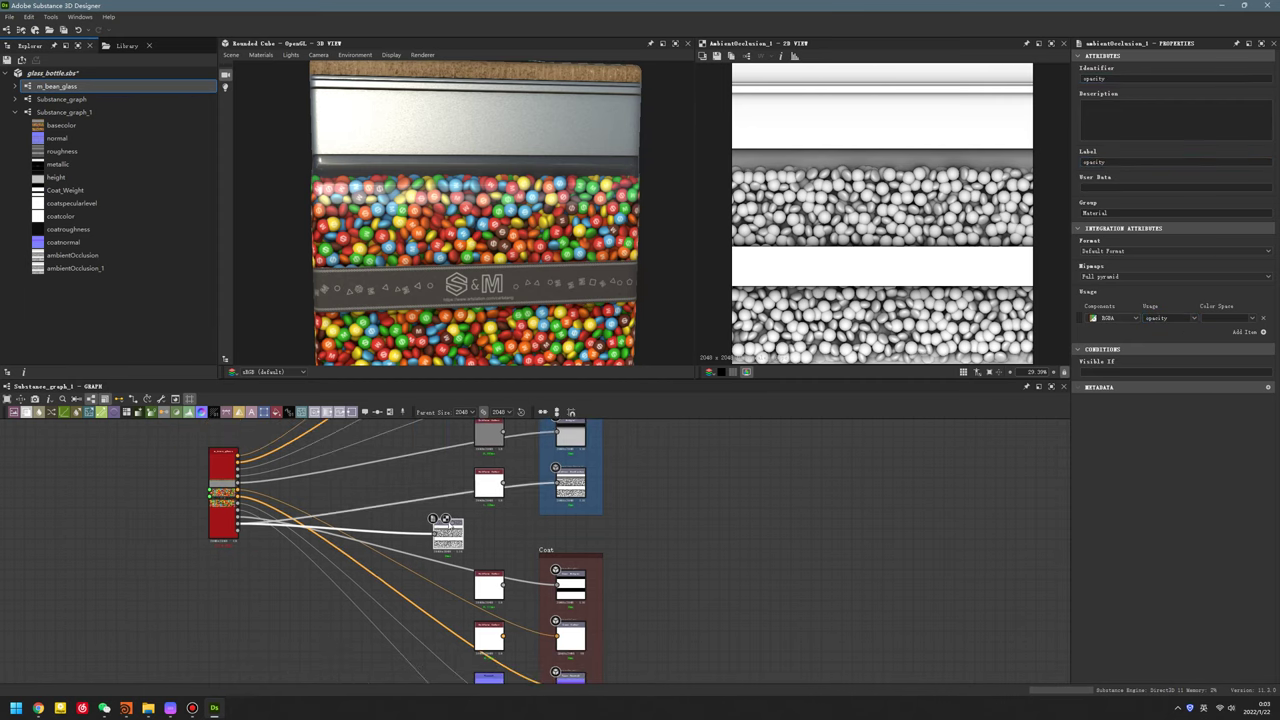
pyautogui.scroll(4, 249, 531)
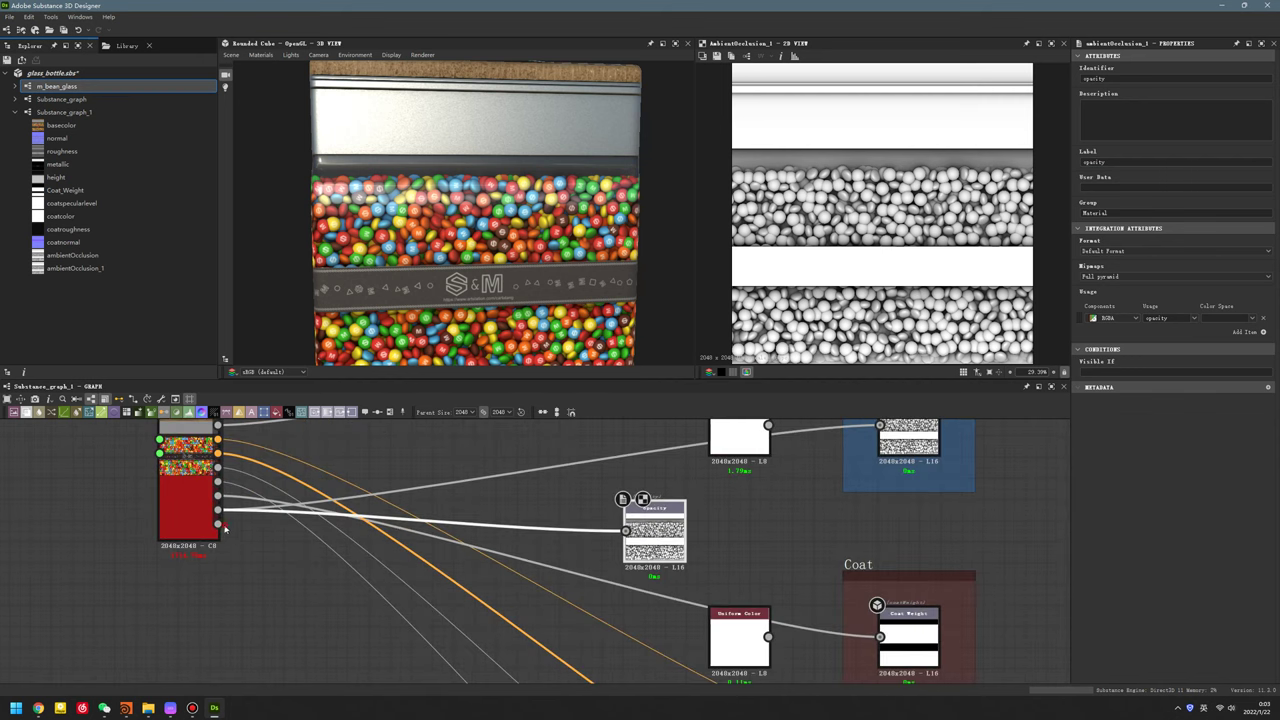
pyautogui.moveTo(537, 533); pyautogui.dragTo(554, 523)
# - Display the opacity output in the 3D view and orbit to see the whole cube
pyautogui.rightClick(554, 523)
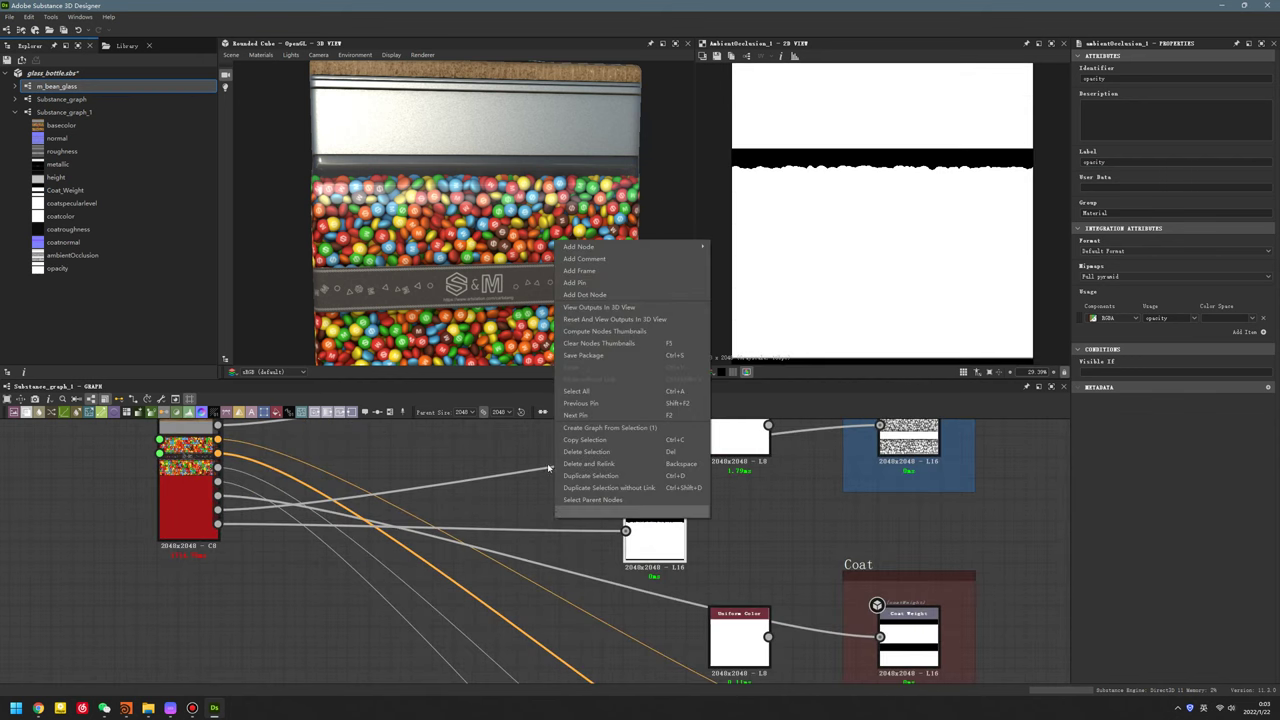
pyautogui.click(529, 511)
pyautogui.rightClick(529, 511)
pyautogui.click(595, 300)
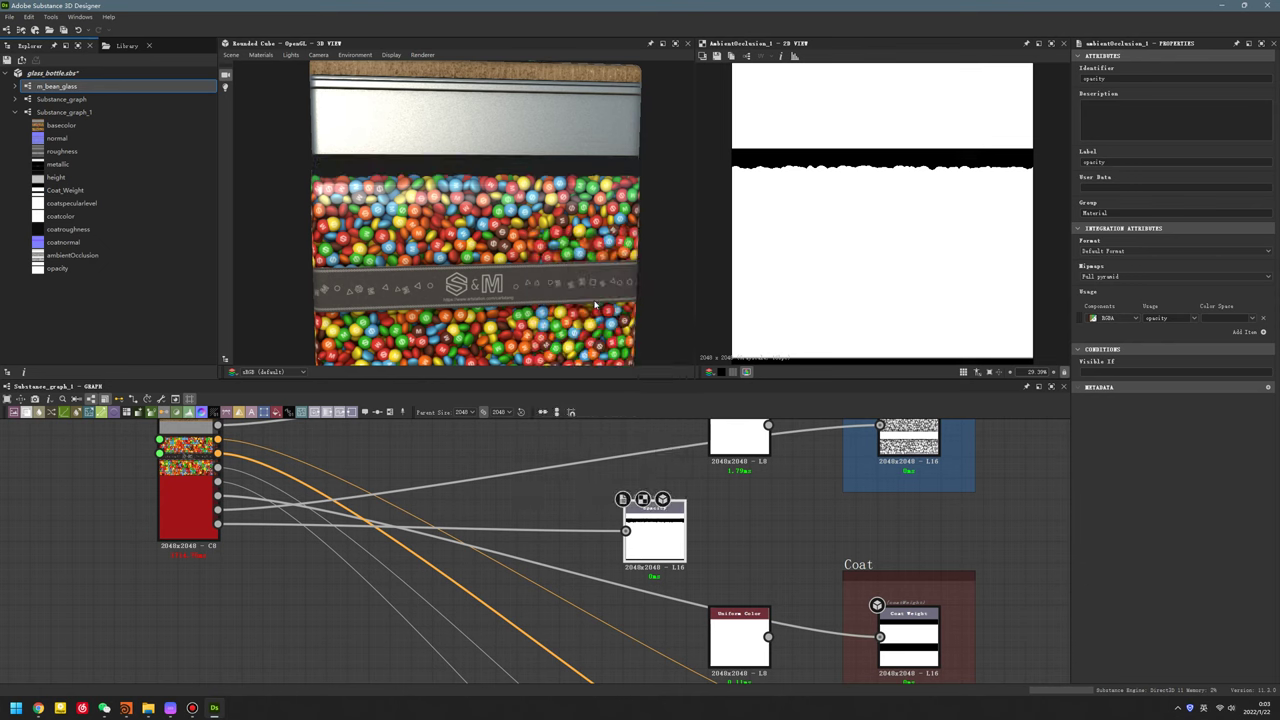
pyautogui.scroll(-3, 517, 205)
pyautogui.moveTo(517, 205); pyautogui.dragTo(470, 240)
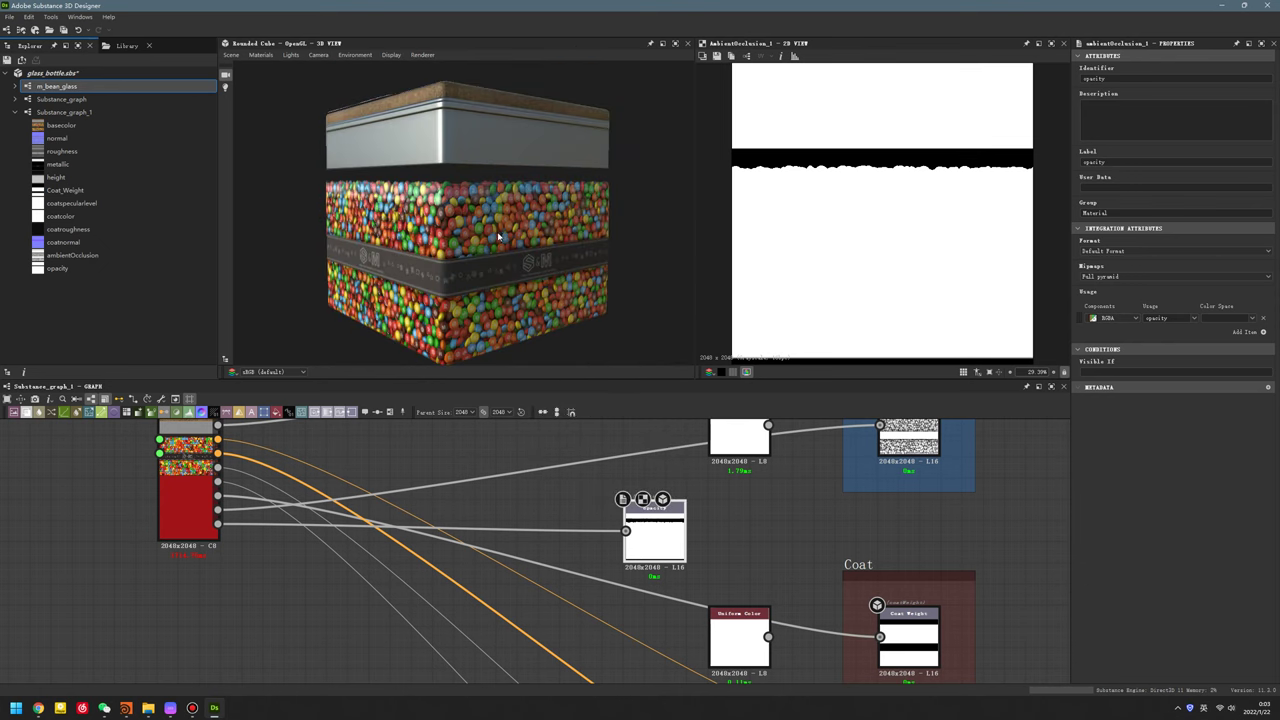
# - Replace the preview cube with the bottle mesh from File Explorer
pyautogui.hotkey('alt', 'Tab')
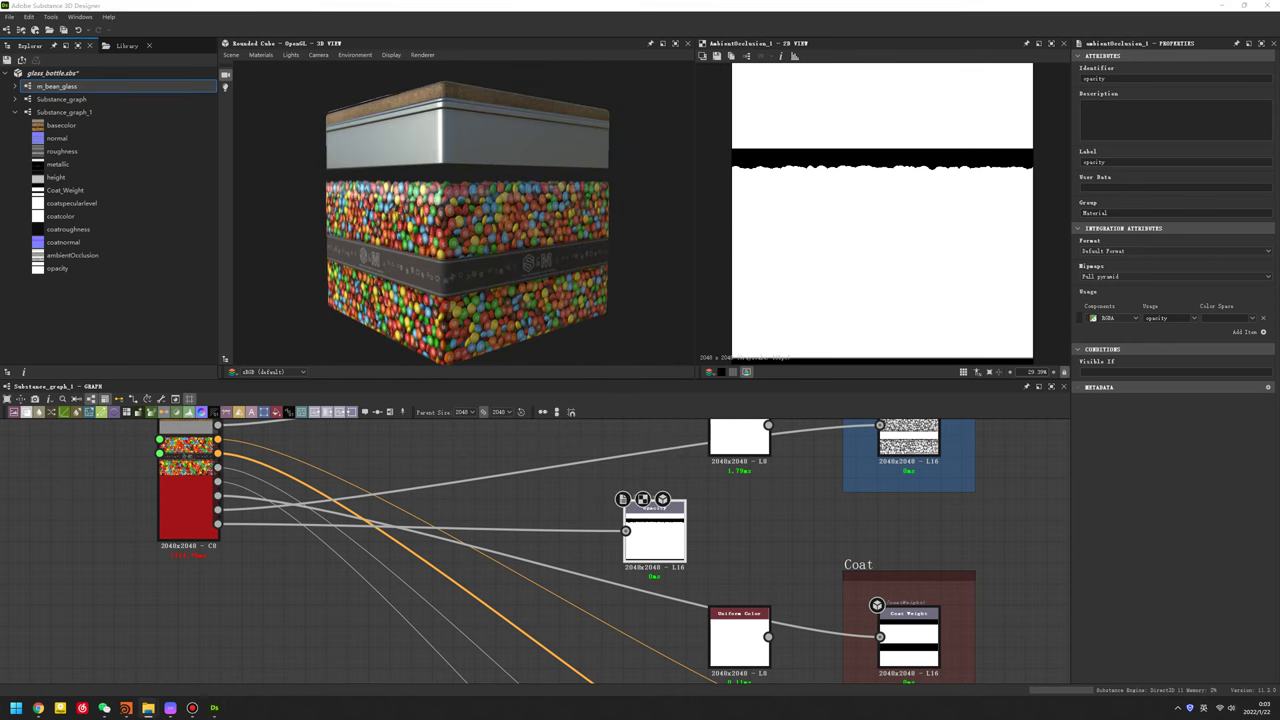
pyautogui.moveTo(218, 165); pyautogui.dragTo(475, 205)
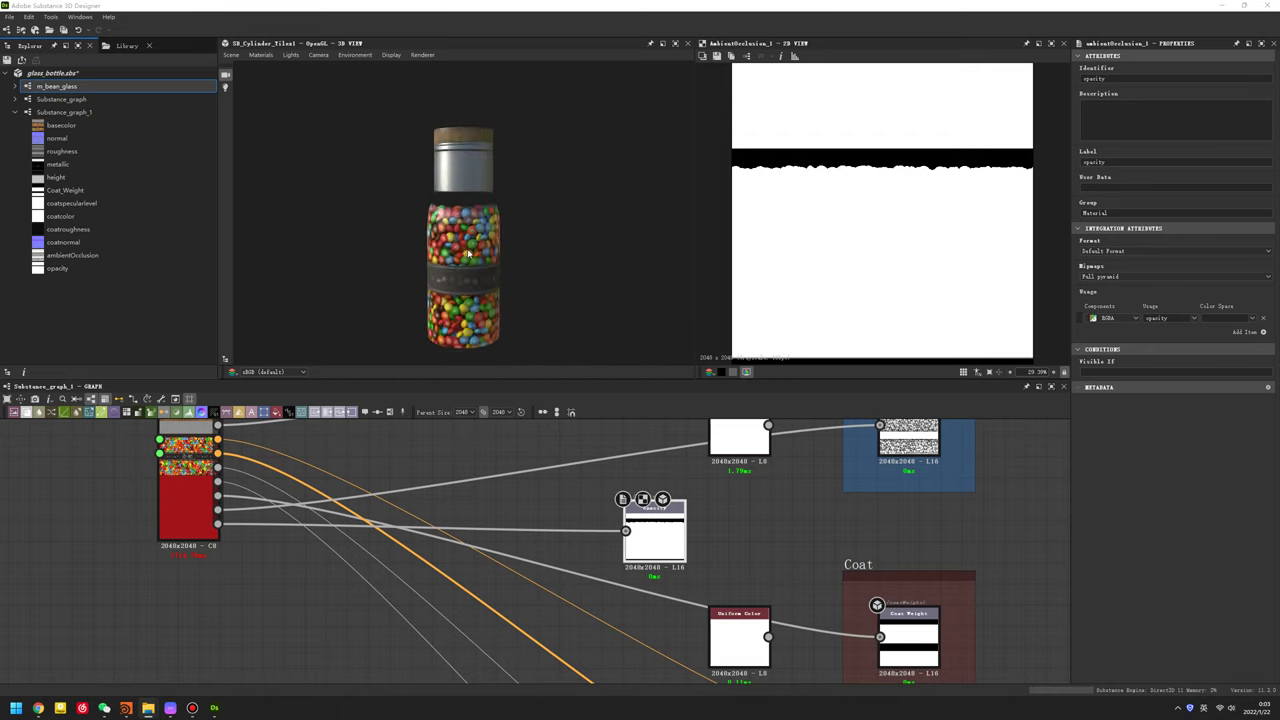
pyautogui.scroll(-3, 440, 322)
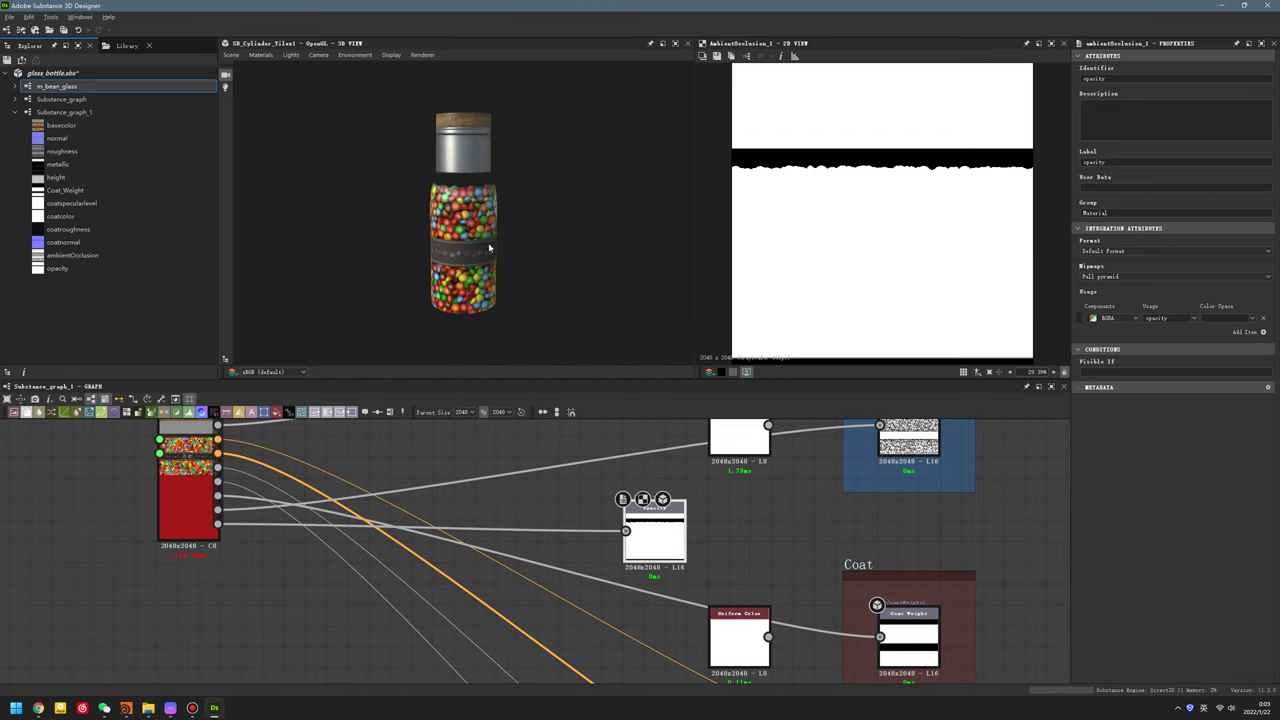
# - Connect the uniform colour node to the Height output
pyautogui.moveTo(650, 625)
pyautogui.mouseDown(button='middle')
pyautogui.moveTo(623, 623)
pyautogui.moveTo(669, 590)
pyautogui.mouseUp(button='middle')
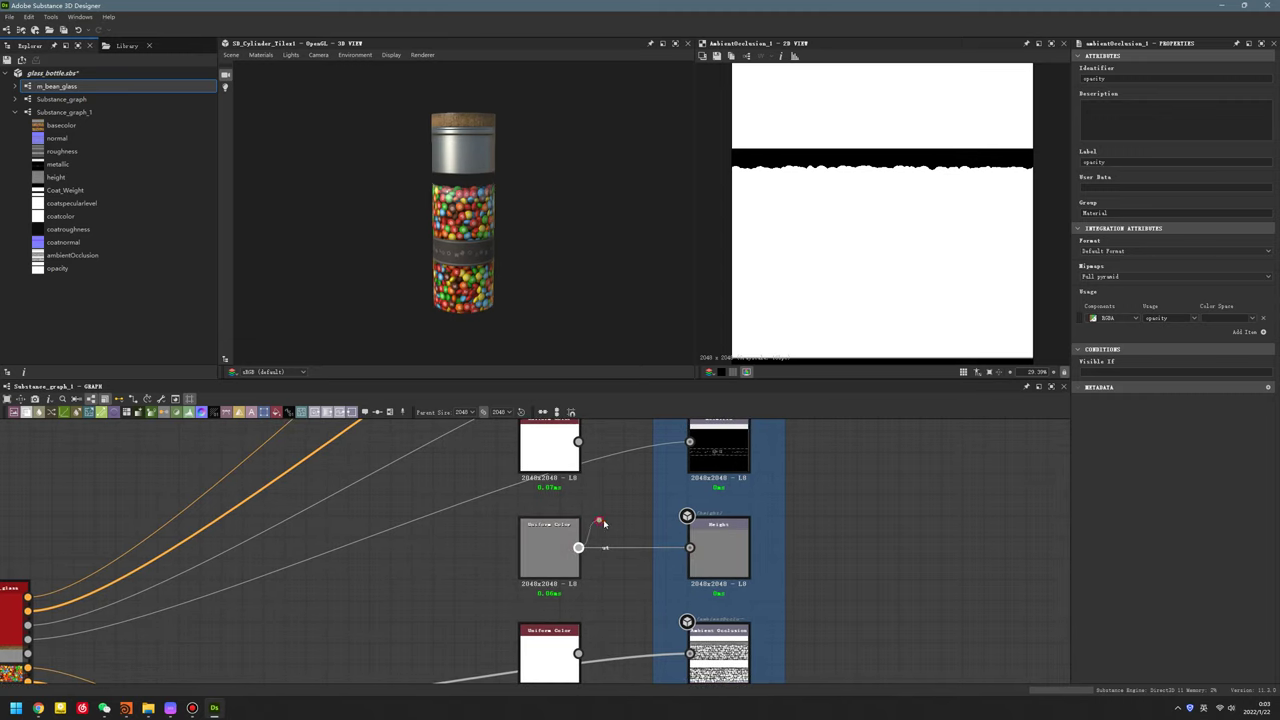
pyautogui.moveTo(603, 522); pyautogui.dragTo(689, 550)
pyautogui.moveTo(446, 538); pyautogui.dragTo(822, 454, button='middle')
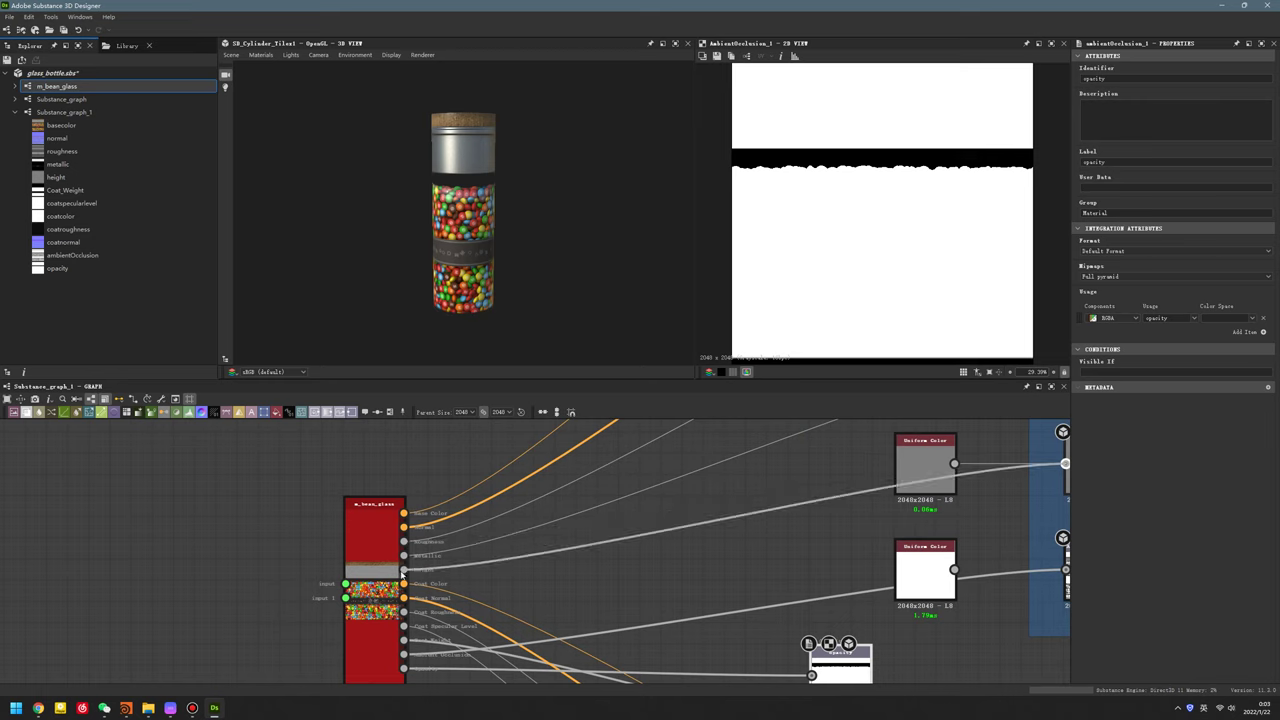
# - Apply the Coated Tessellation + Displacement material with height scale 2.05 and scalar zero value 0.9
pyautogui.click(266, 56)
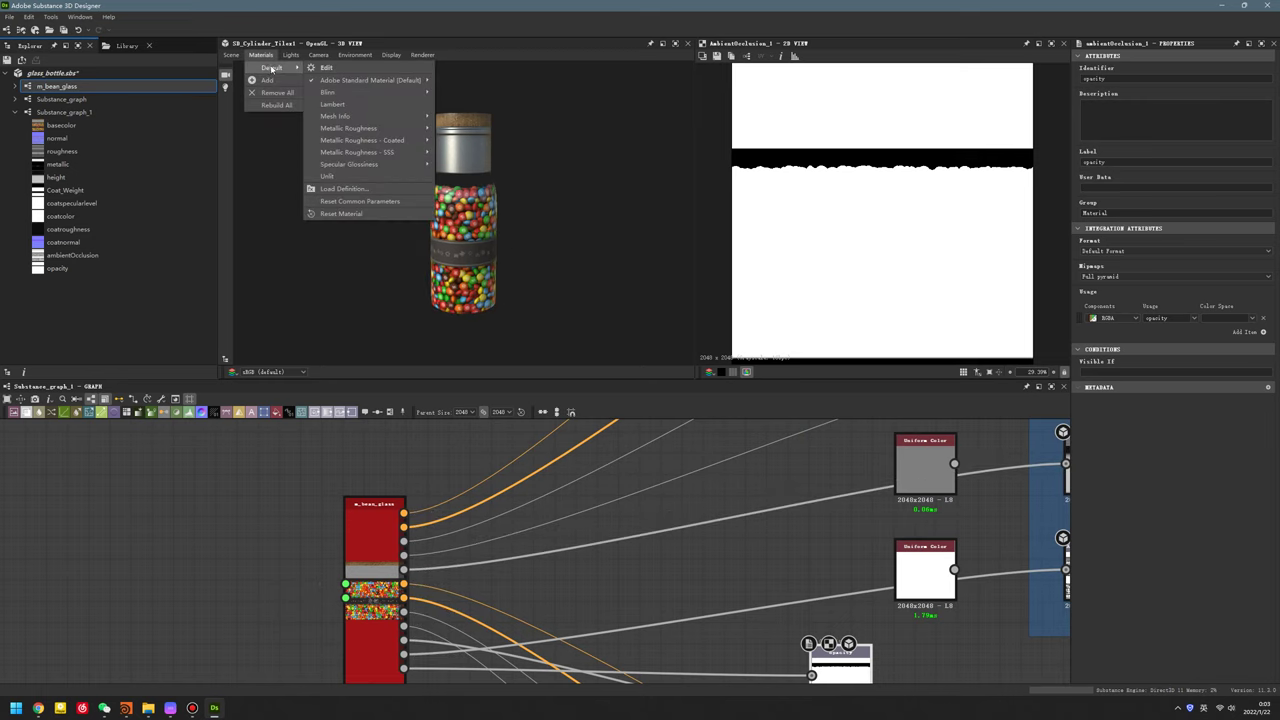
pyautogui.moveTo(362, 140)
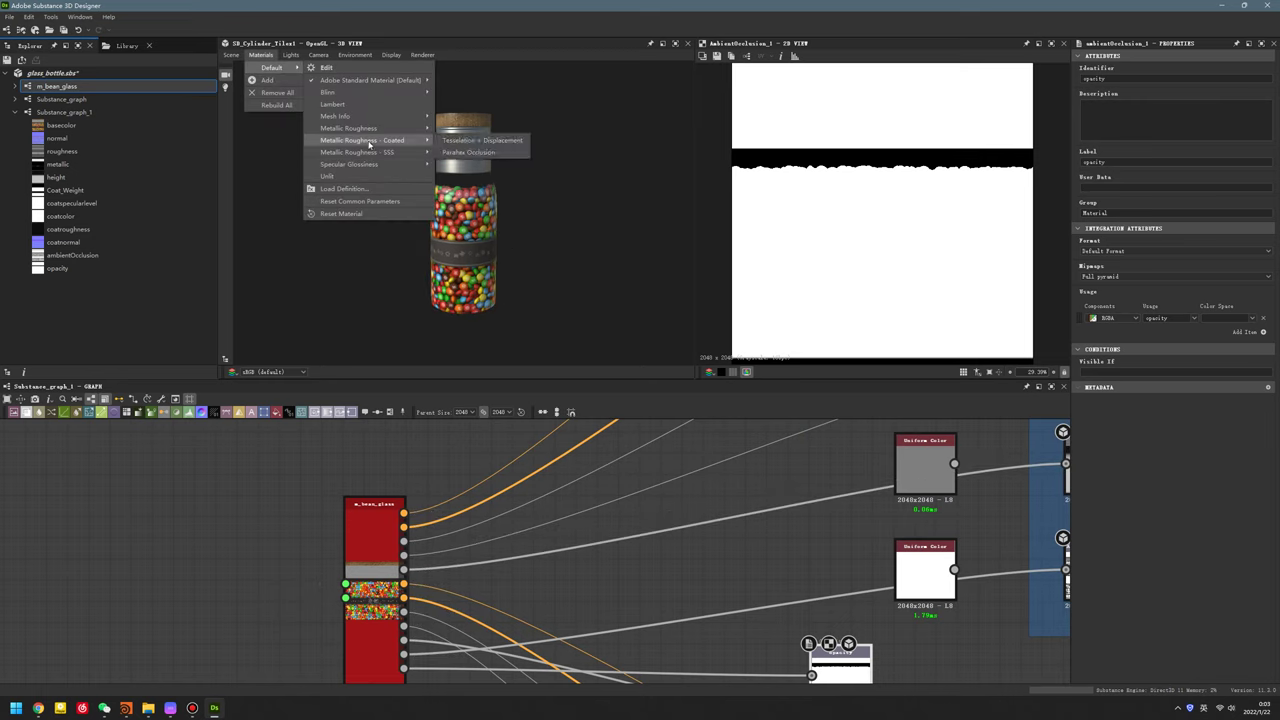
pyautogui.click(486, 141)
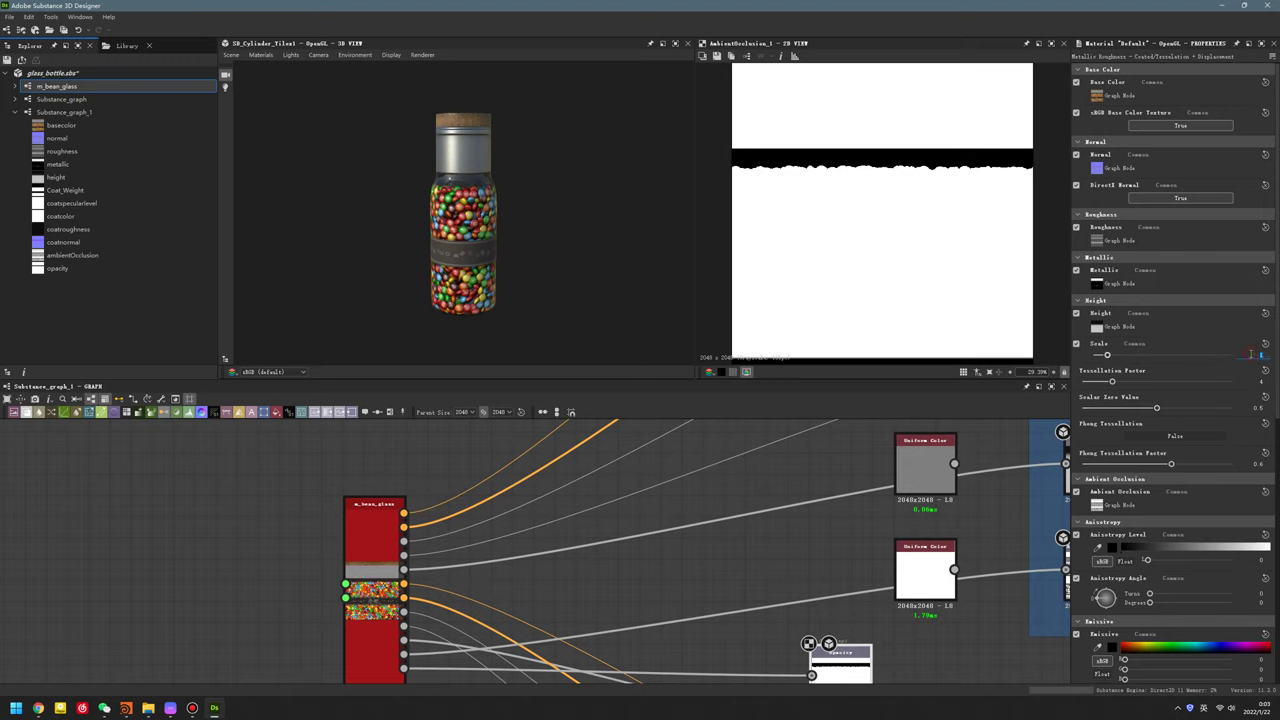
pyautogui.moveTo(1107, 354); pyautogui.dragTo(1132, 354)
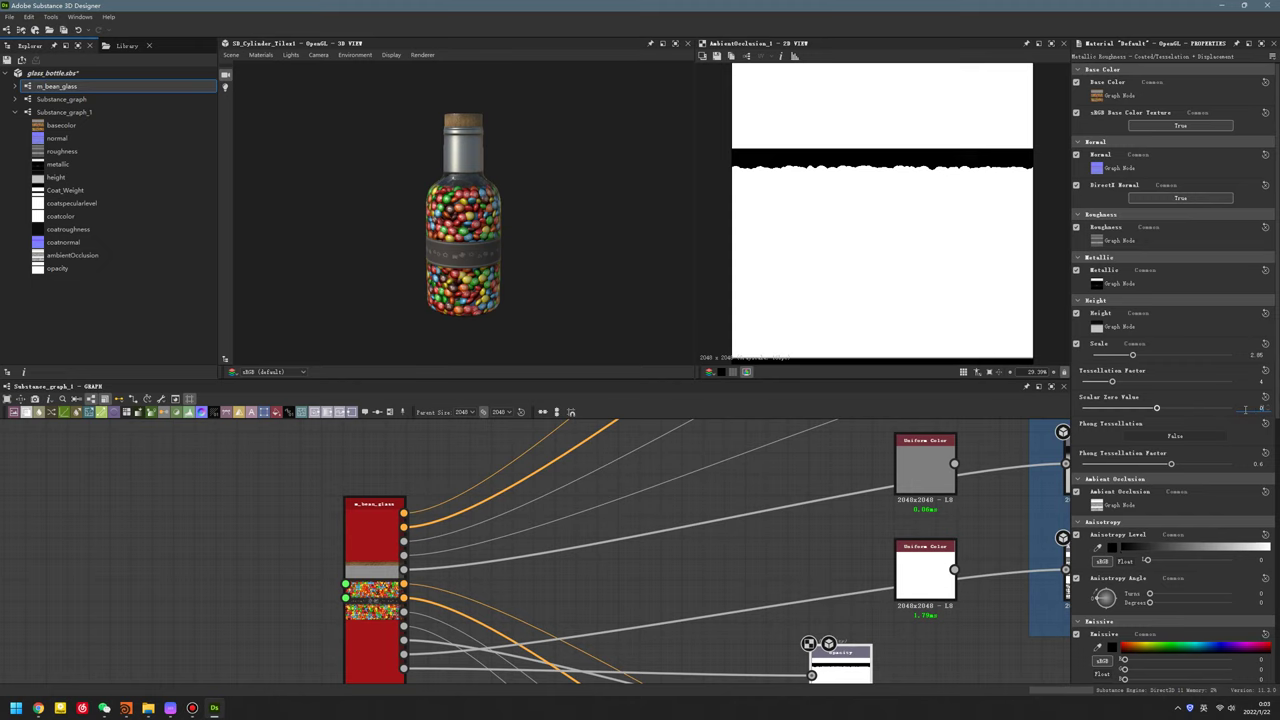
pyautogui.write('0.9')
pyautogui.press('Return')
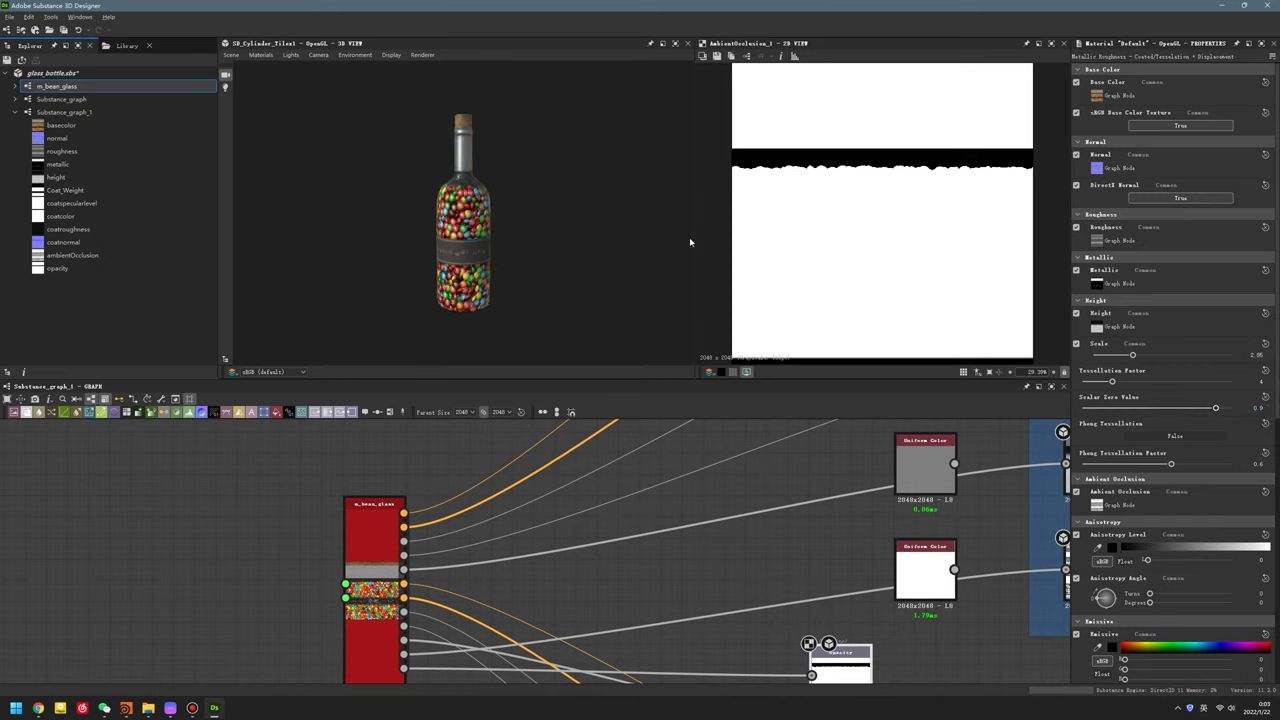
# - Set Coating's Inherit normal from base layer to False and orbit the bottle to a front view
pyautogui.scroll(2, 465, 292)
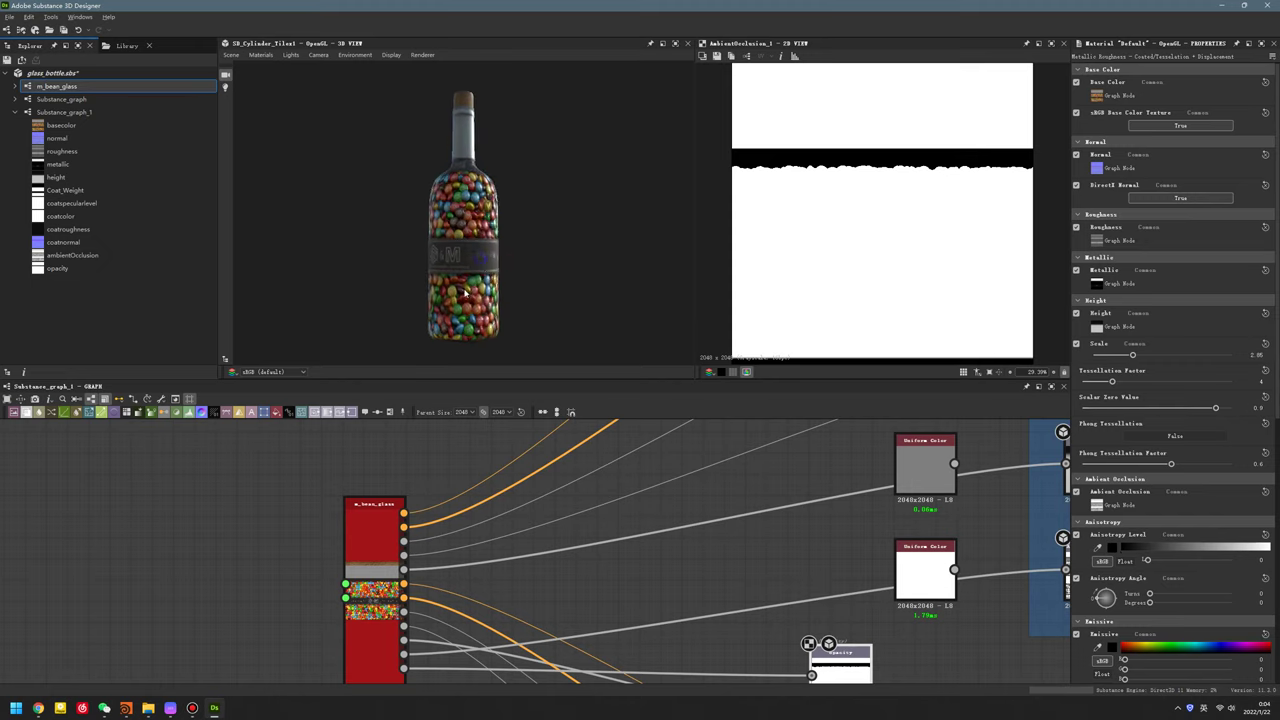
pyautogui.scroll(1, 440, 270)
pyautogui.scroll(1, 390, 245)
pyautogui.scroll(1, 408, 243)
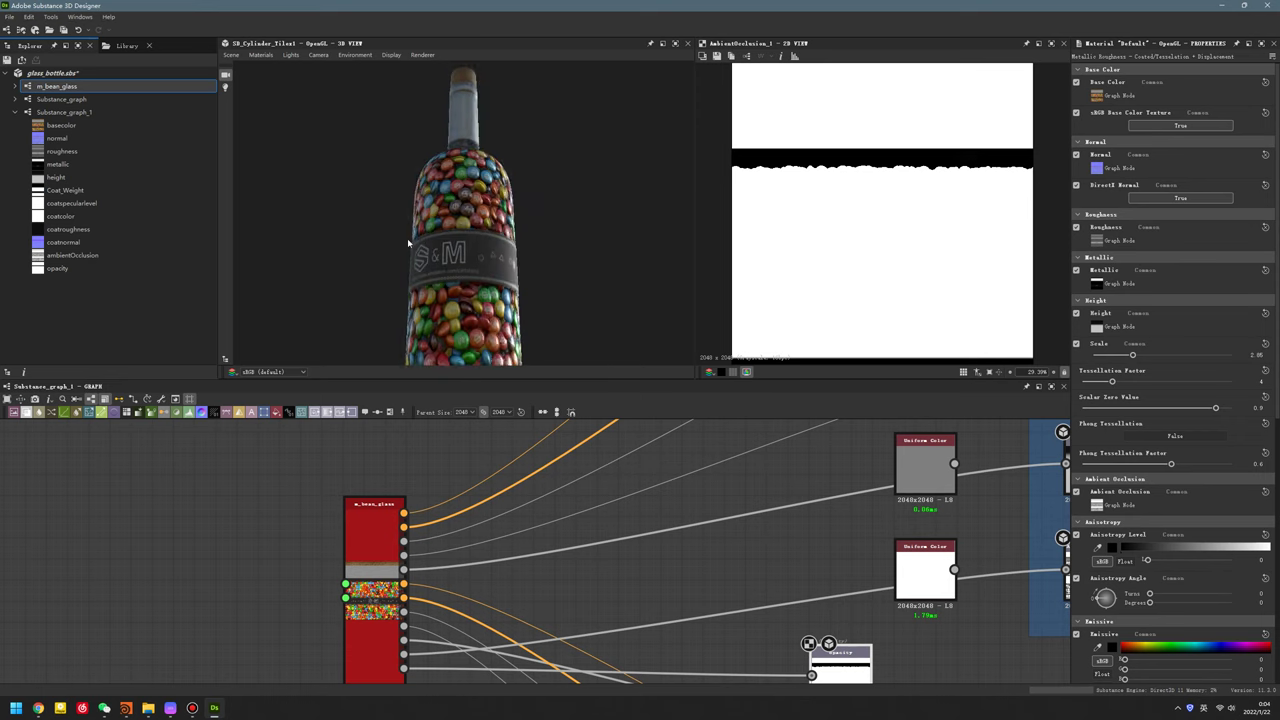
pyautogui.scroll(-5, 1150, 517)
pyautogui.scroll(-1, 1150, 517)
pyautogui.scroll(-3, 1150, 517)
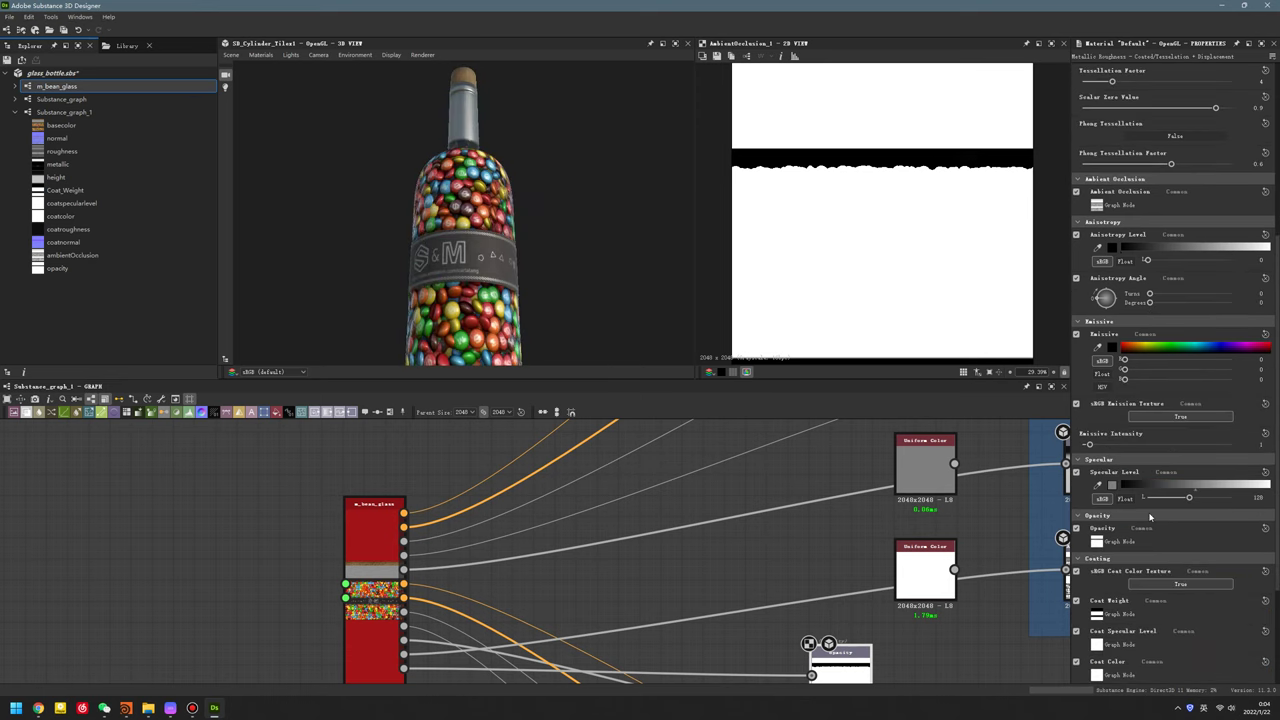
pyautogui.scroll(-2, 1150, 517)
pyautogui.scroll(-3, 1150, 517)
pyautogui.scroll(-1, 1150, 517)
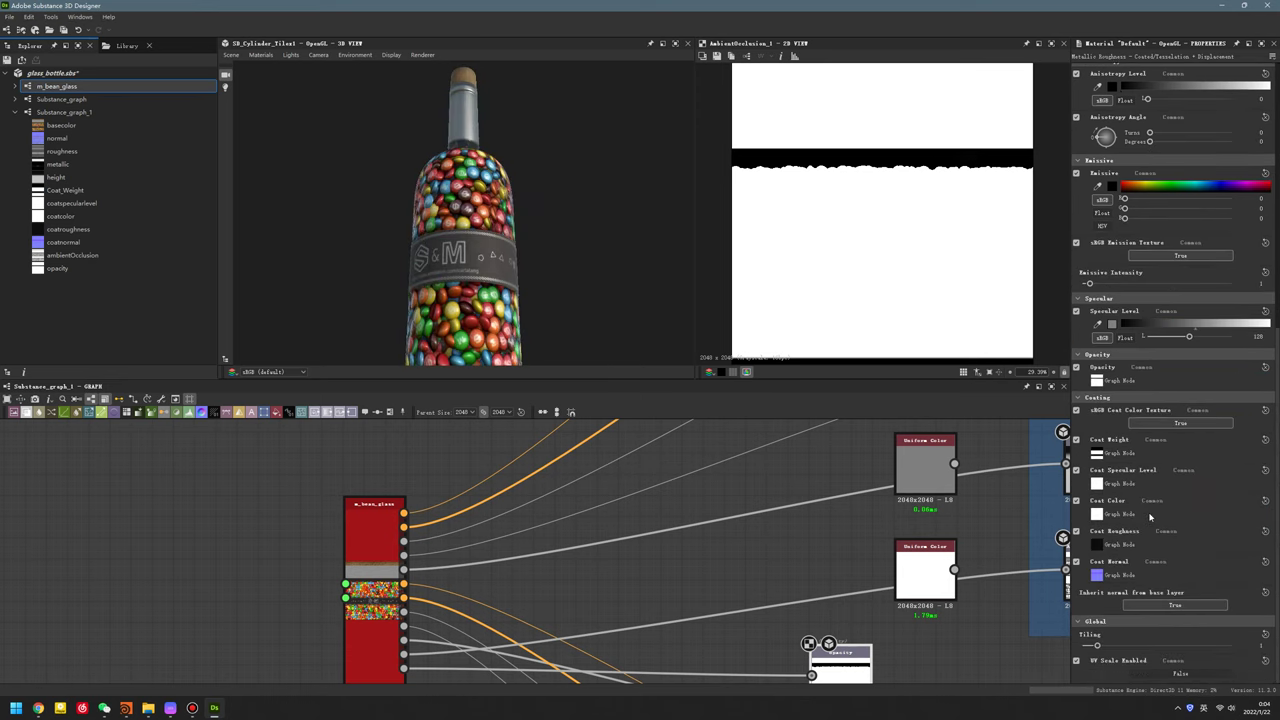
pyautogui.click(1157, 605)
pyautogui.moveTo(462, 245); pyautogui.dragTo(492, 190)
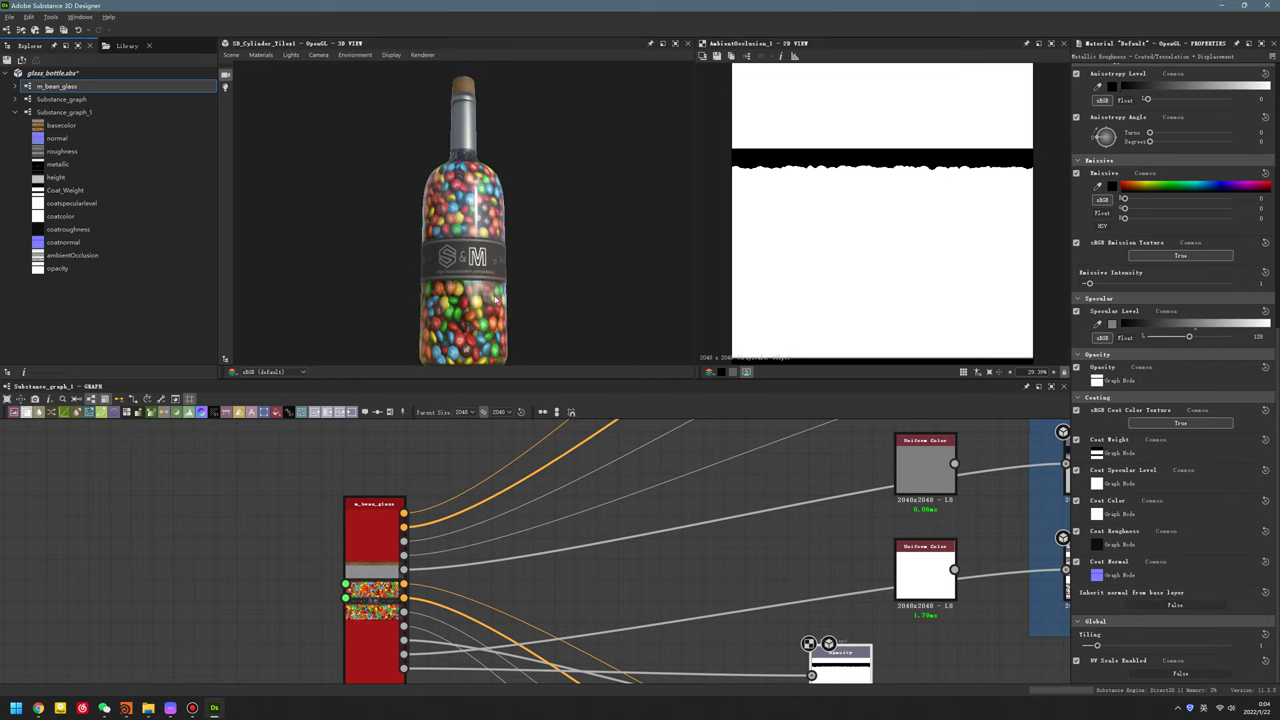
pyautogui.scroll(-2, 497, 270)
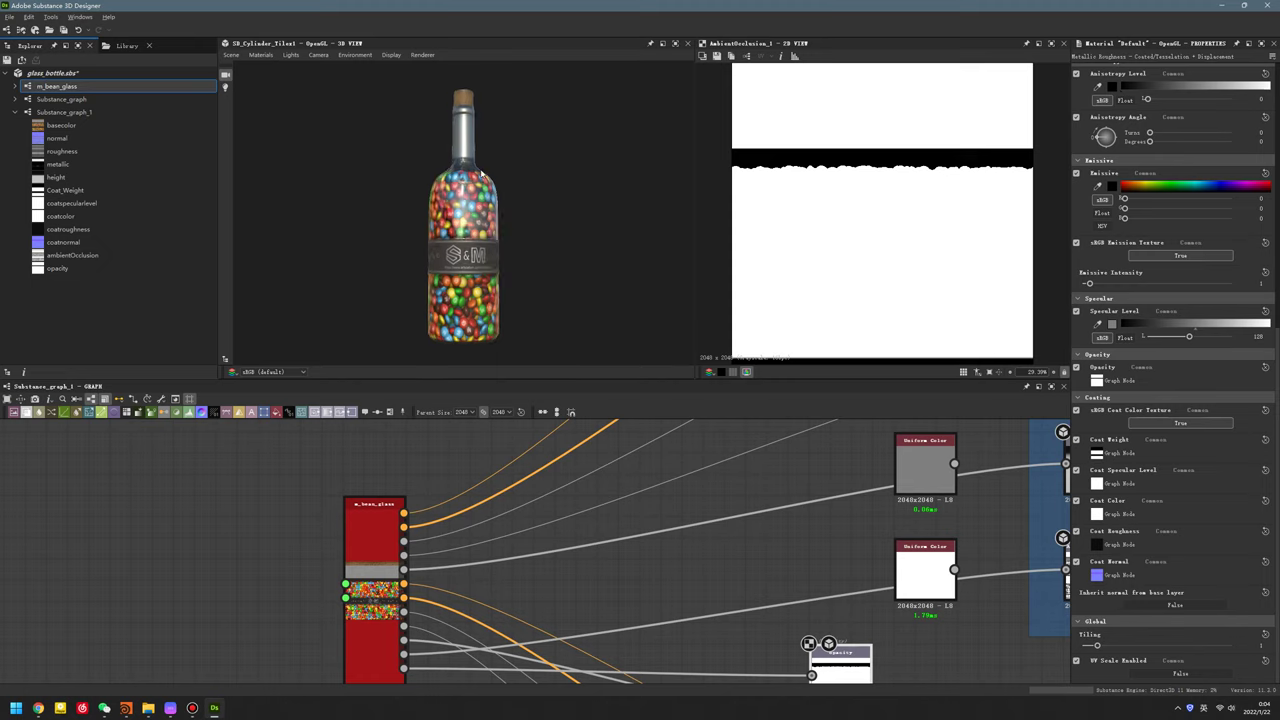
# - Switch to the Left camera, show the Library panel, and orbit until the S&M label faces front
pyautogui.click(318, 55)
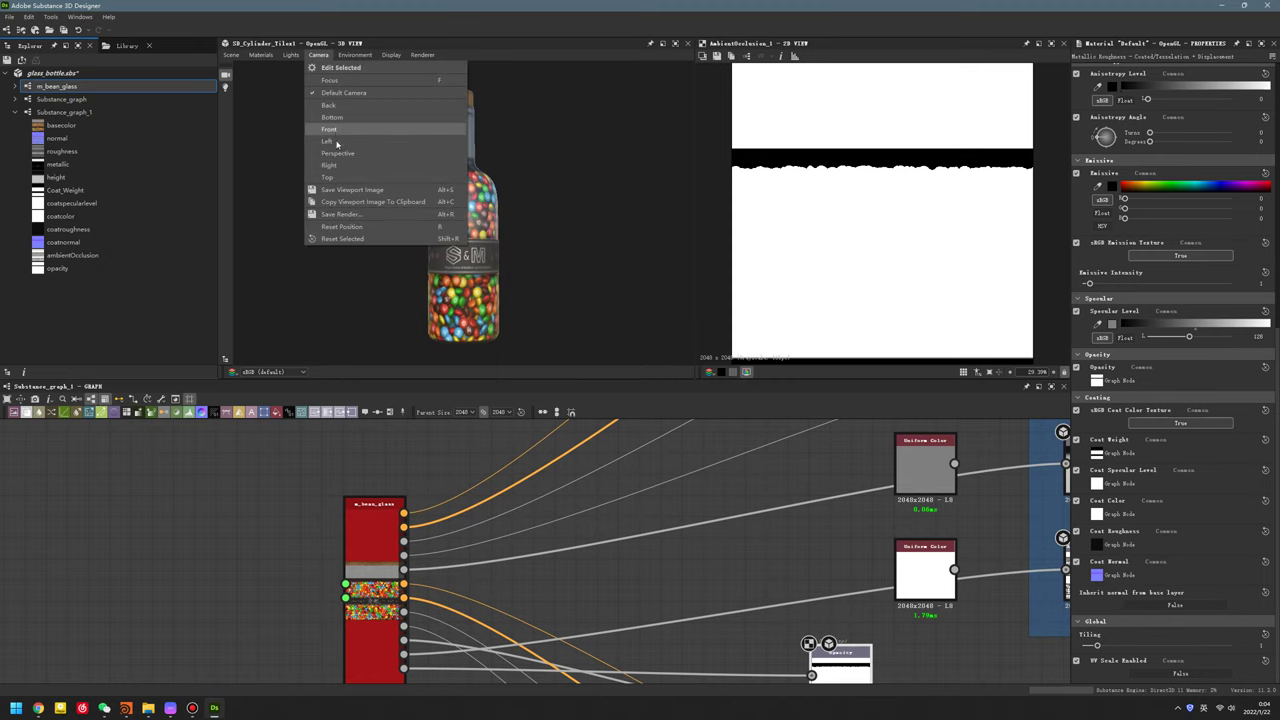
pyautogui.click(333, 142)
pyautogui.click(124, 50)
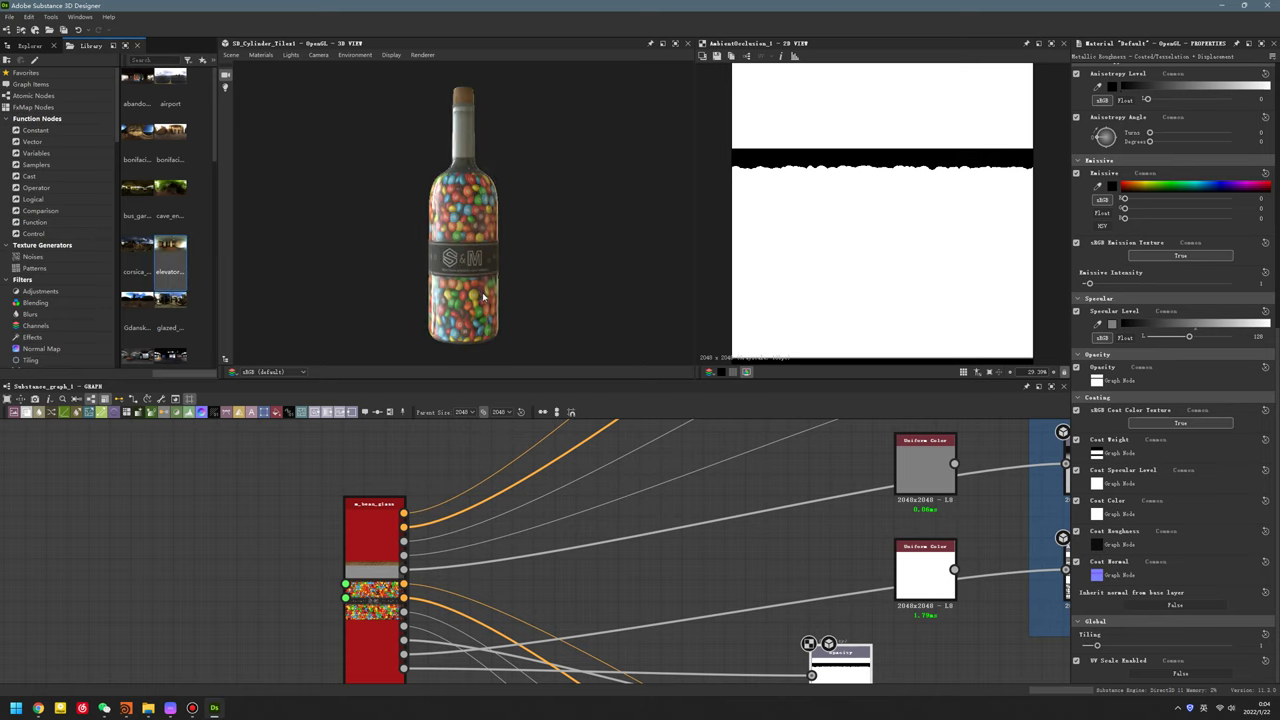
pyautogui.moveTo(487, 292); pyautogui.dragTo(388, 291)
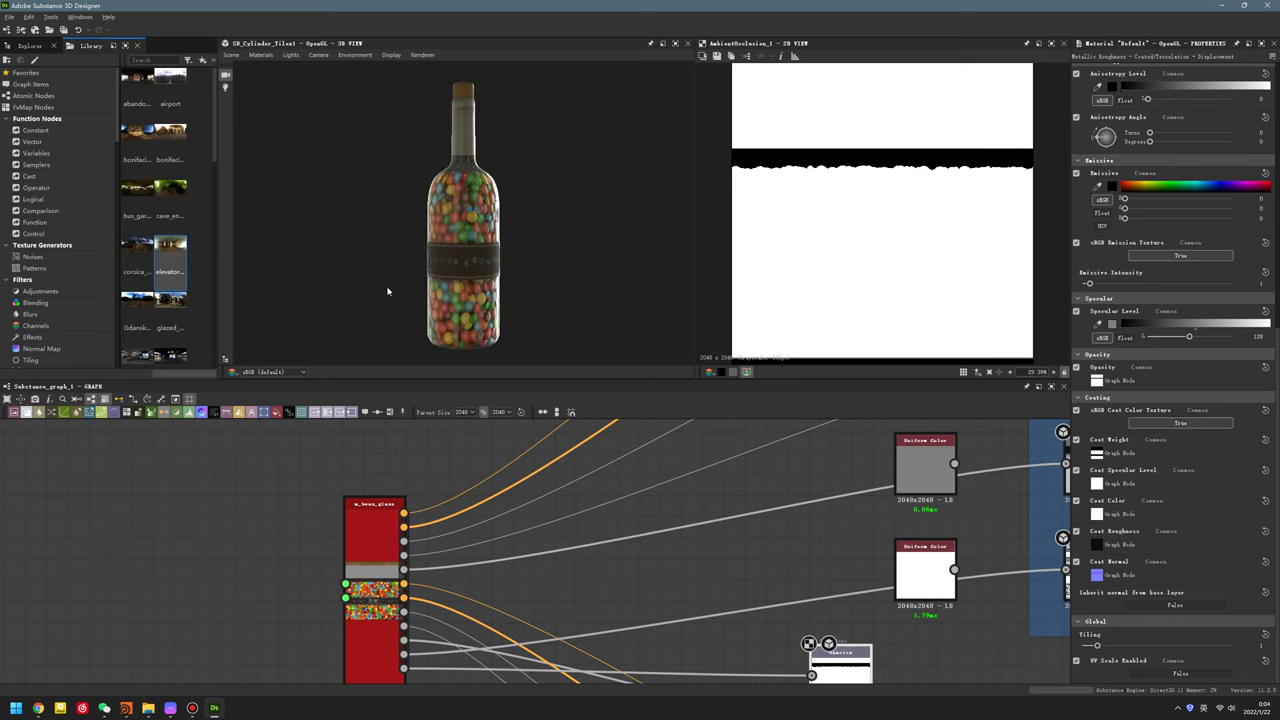
pyautogui.moveTo(496, 275); pyautogui.dragTo(430, 287)
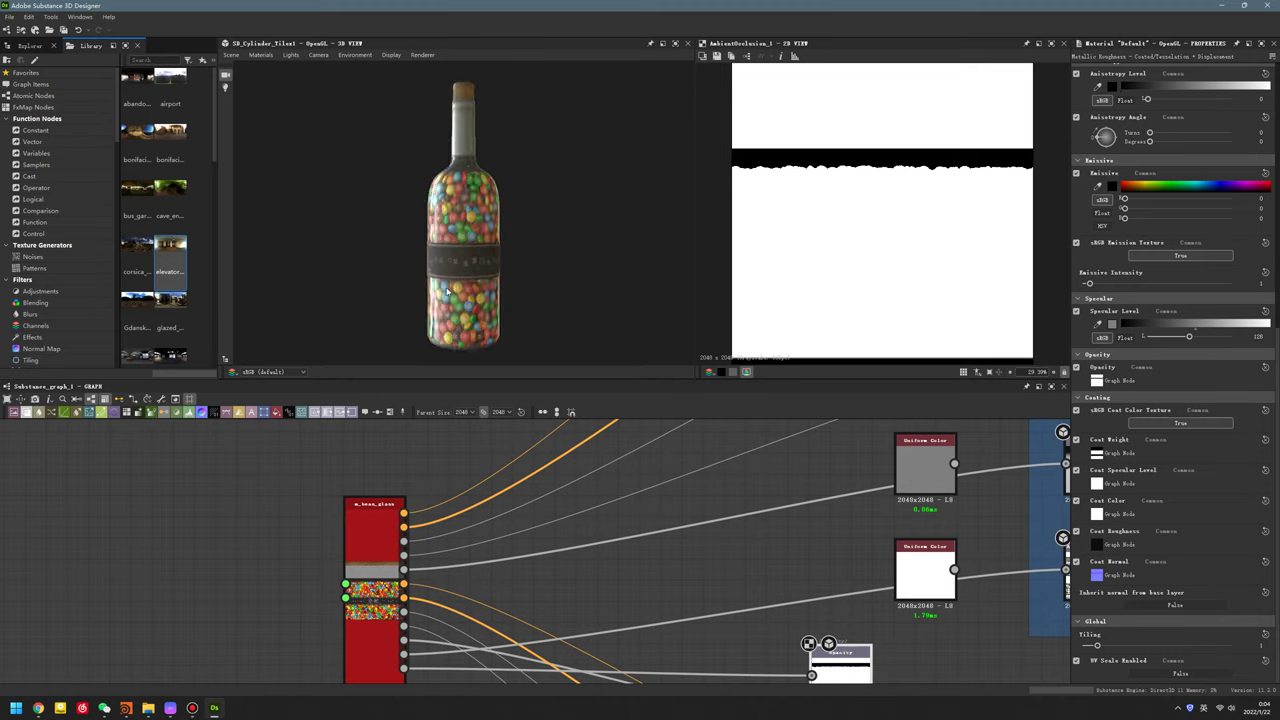
# - Check the bottle from the preset Front camera, then return to the Left camera
pyautogui.click(314, 54)
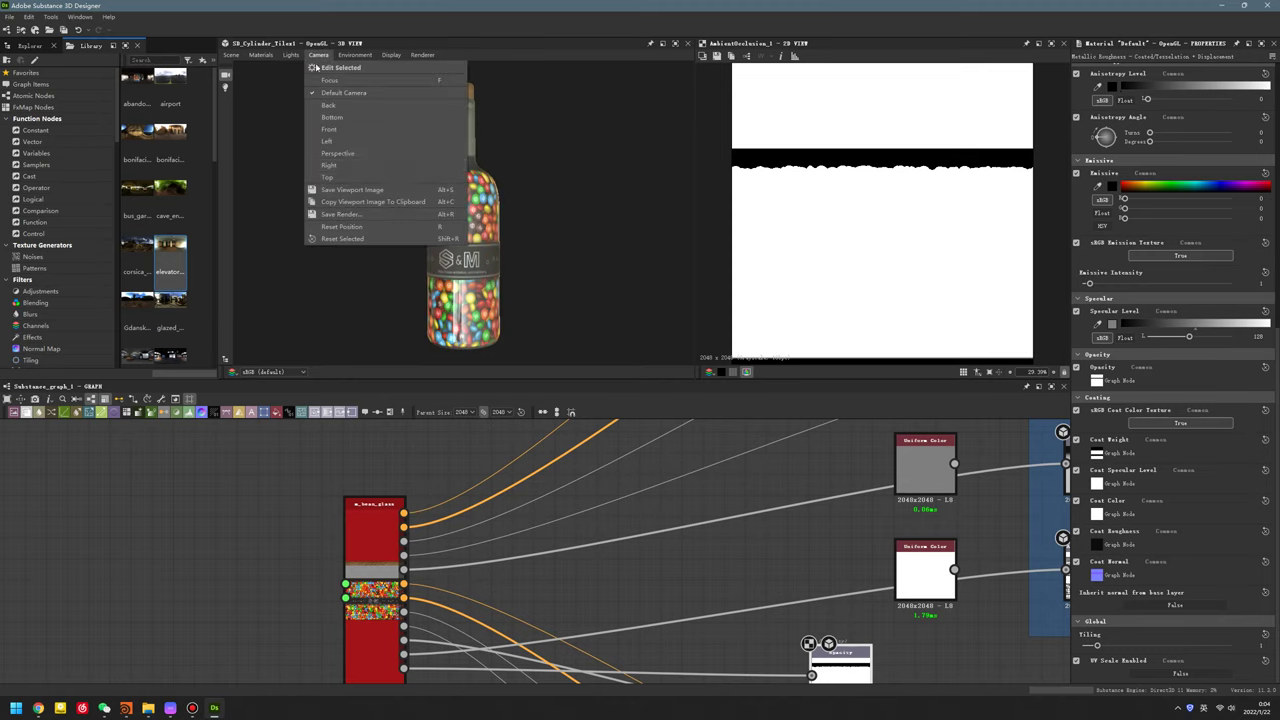
pyautogui.click(347, 131)
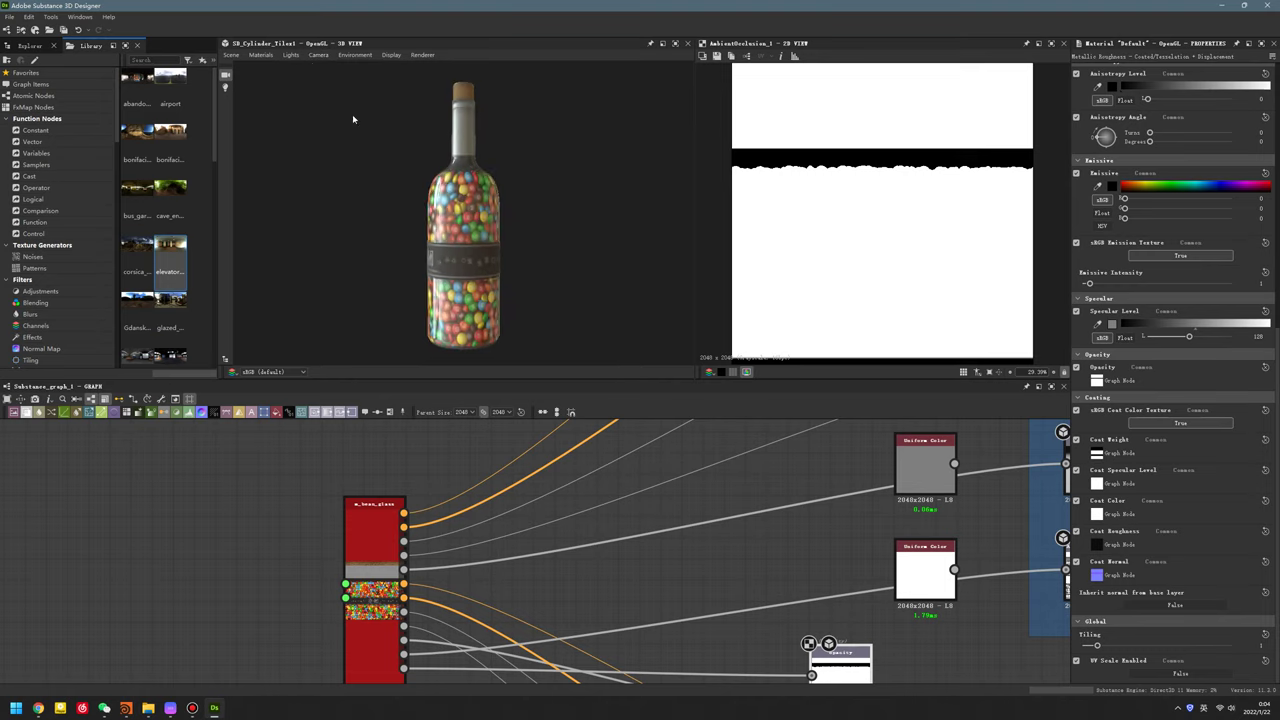
pyautogui.click(319, 55)
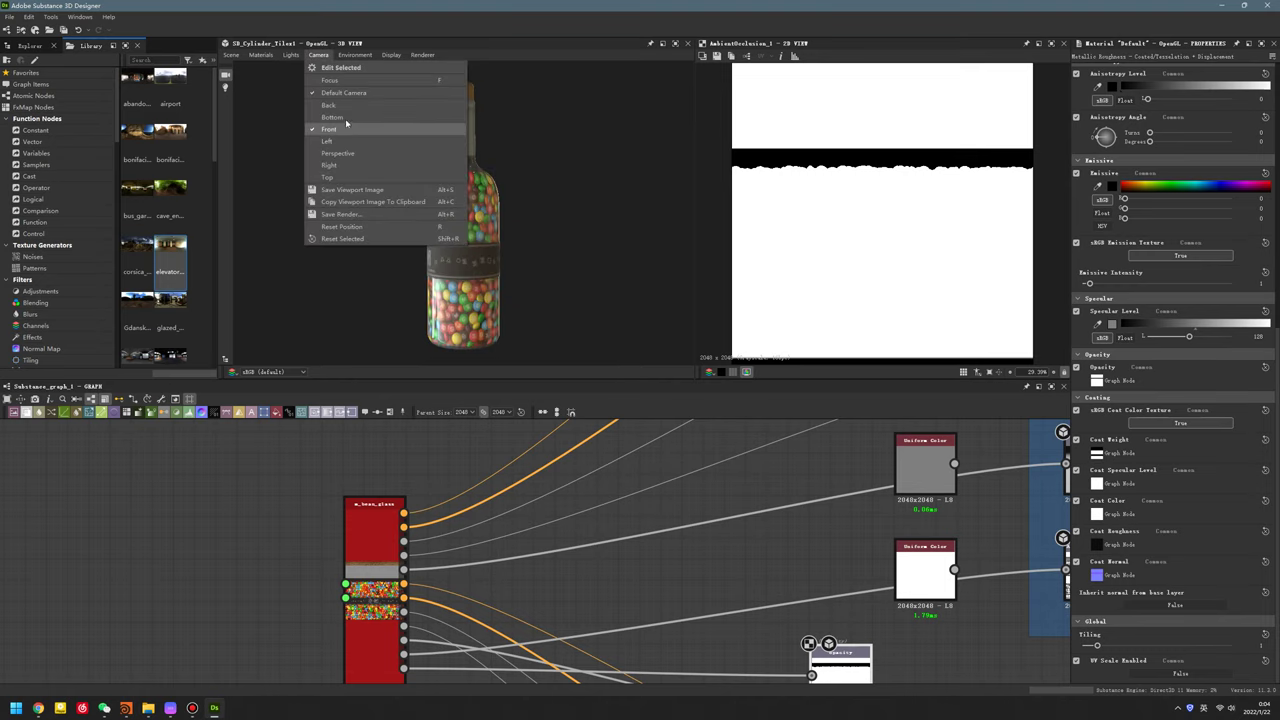
pyautogui.click(339, 142)
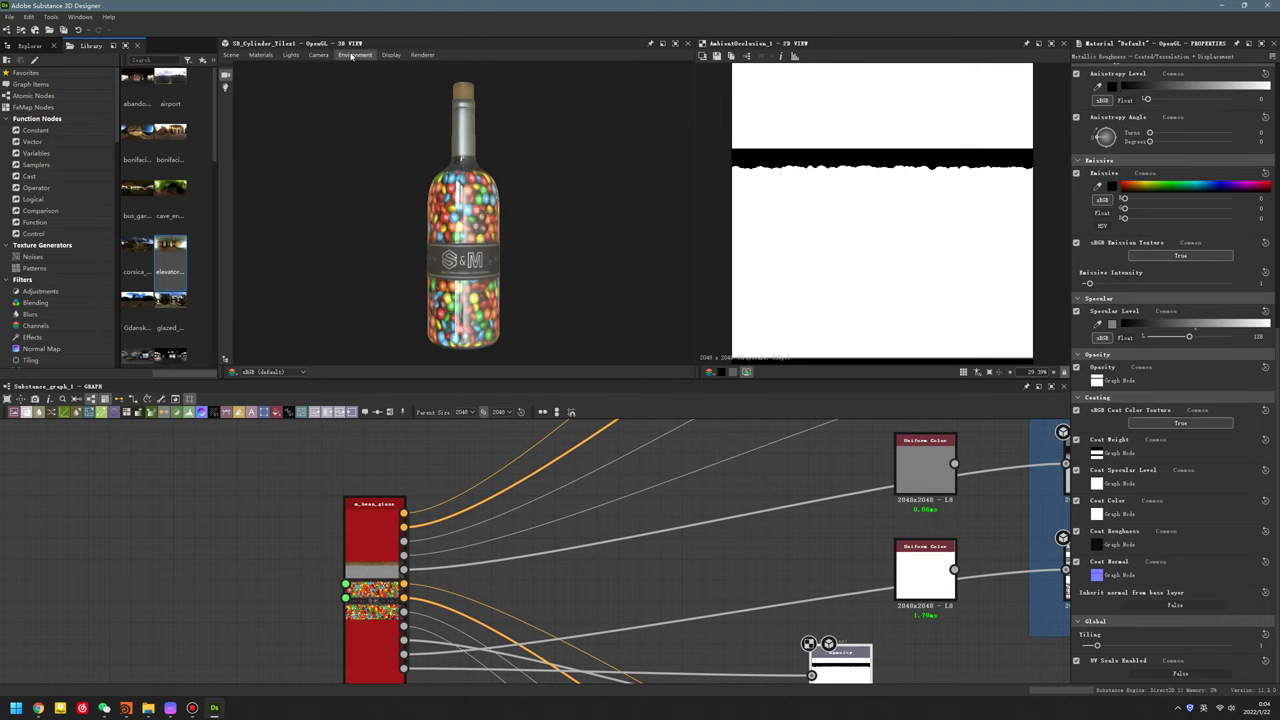
pyautogui.click(318, 55)
# - Set Post Effects Enabled to True on the default camera and rotate the environment light around the bottle
pyautogui.click(323, 67)
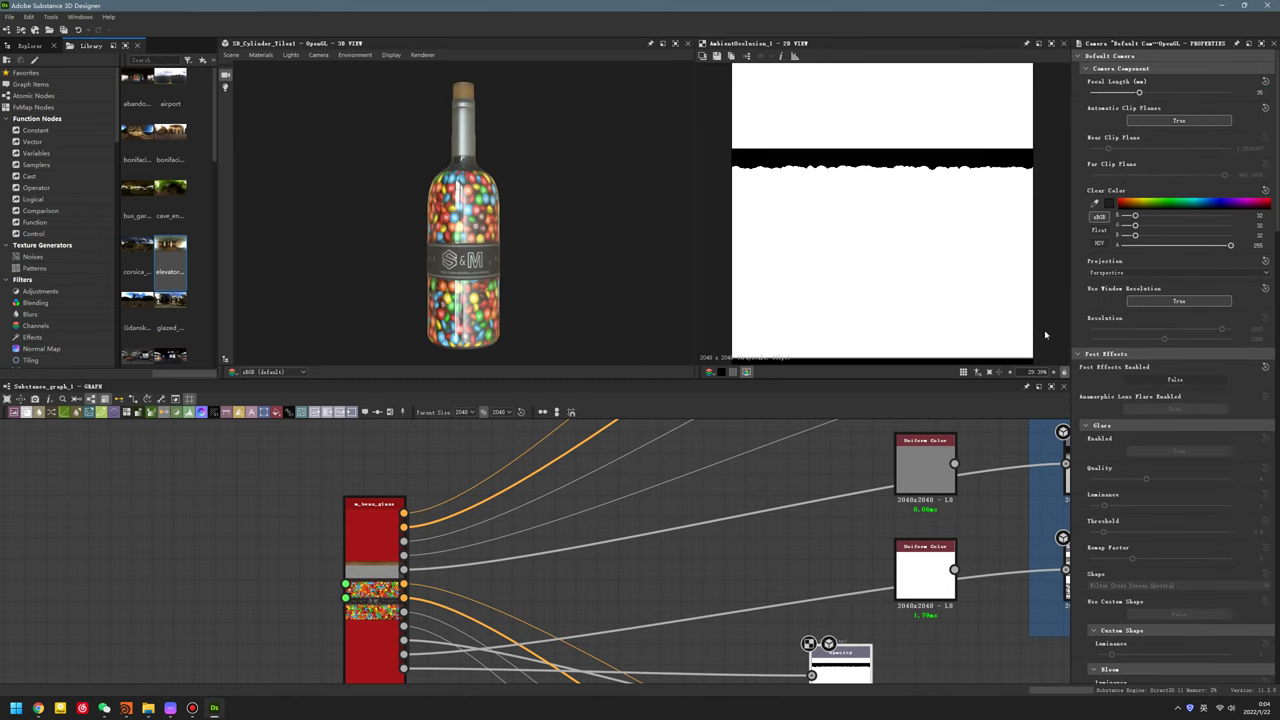
pyautogui.scroll(-3, 1091, 387)
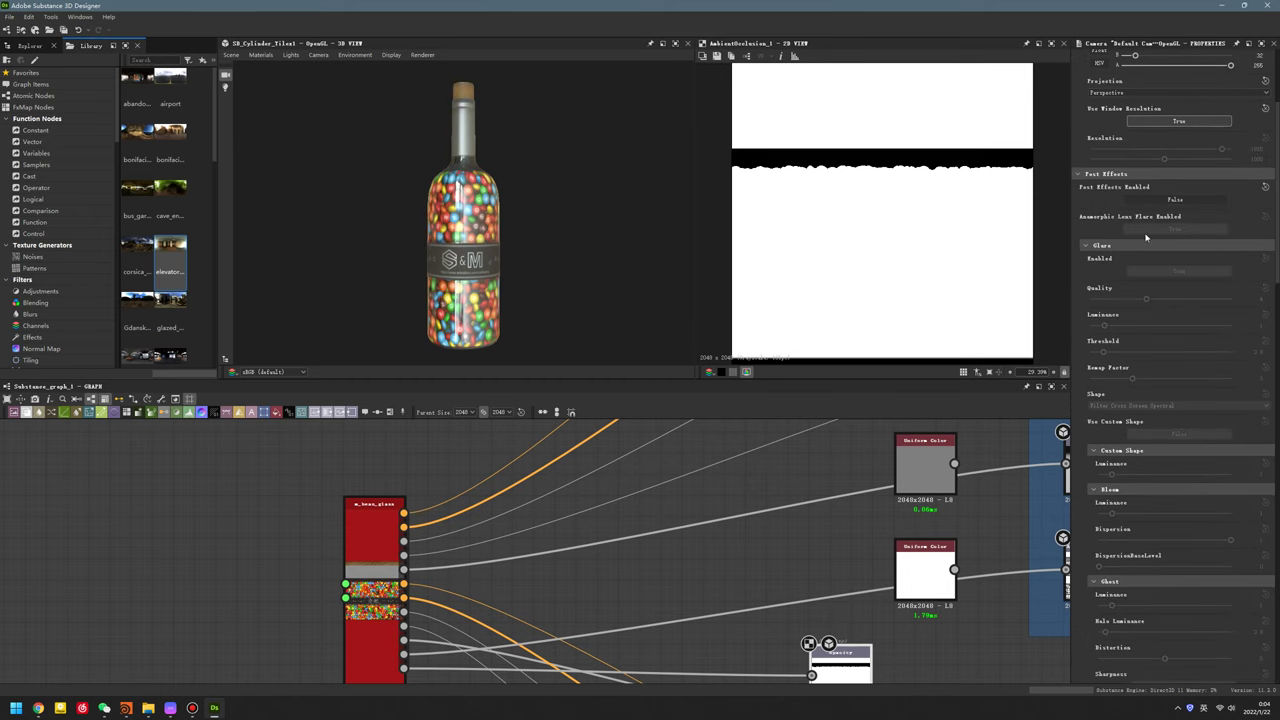
pyautogui.click(1172, 200)
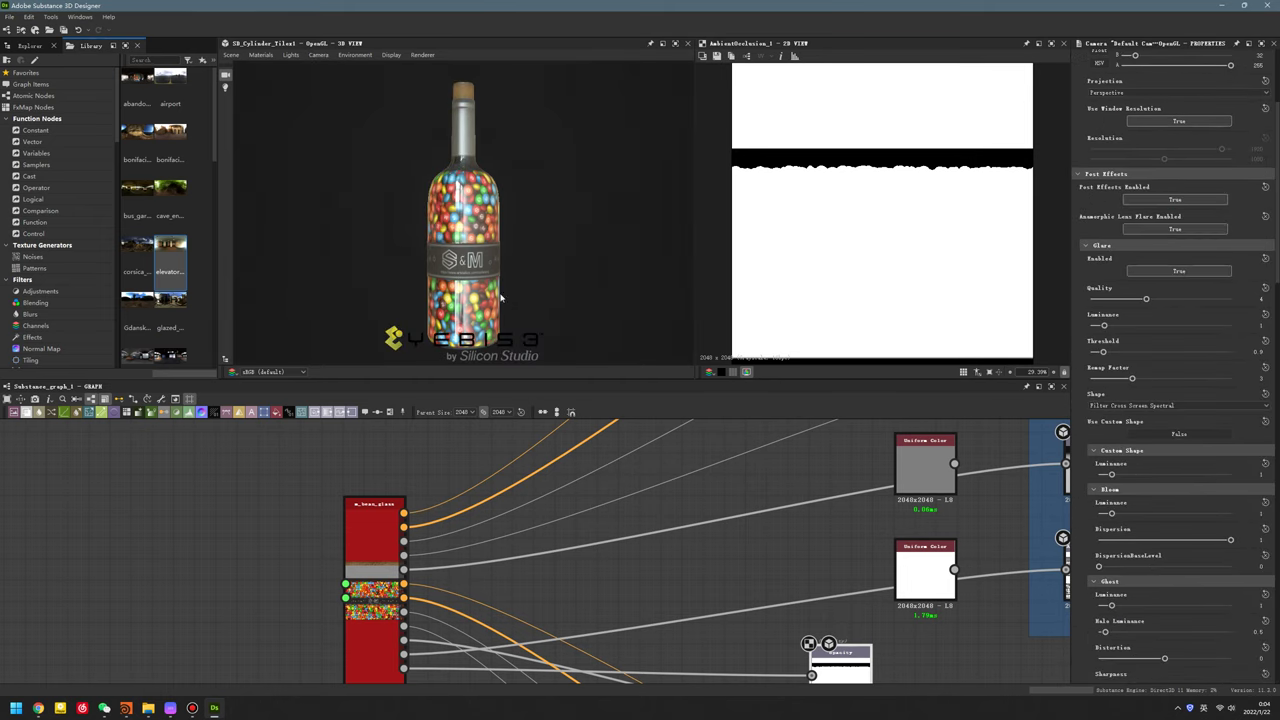
pyautogui.keyDown('shift'); pyautogui.moveTo(449, 248); pyautogui.dragTo(547, 240, button='right'); pyautogui.keyUp('shift')
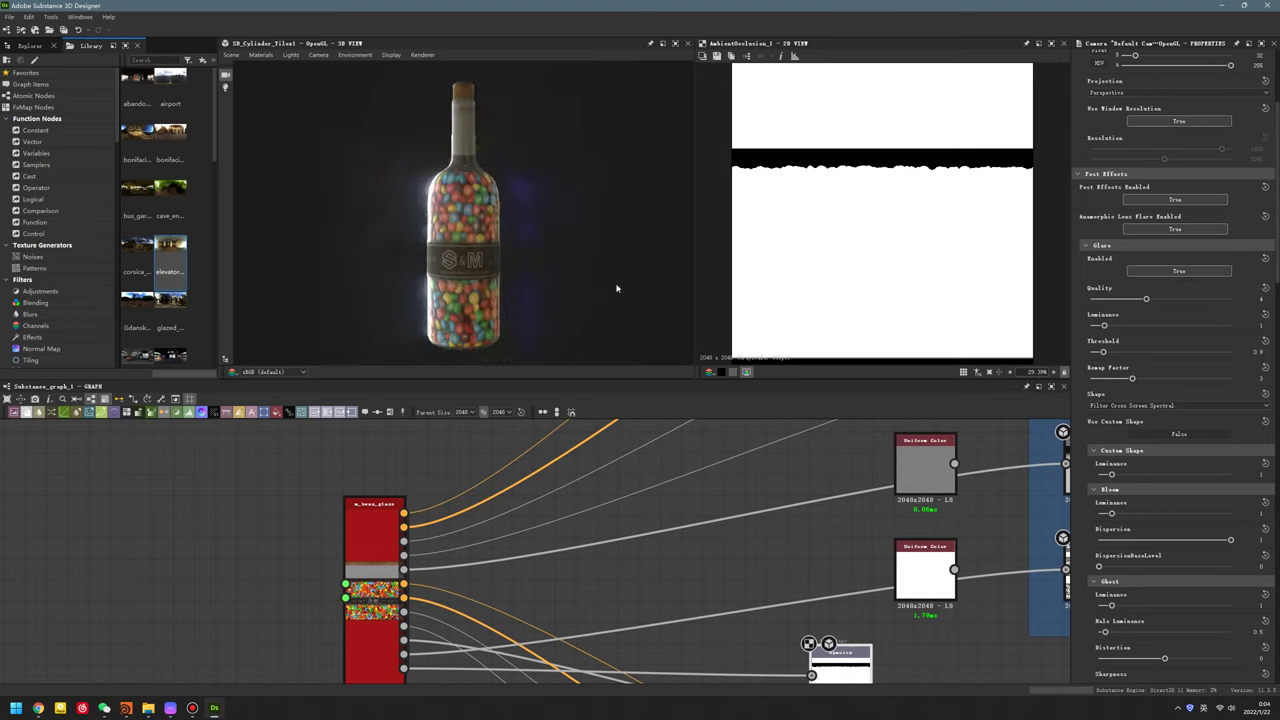